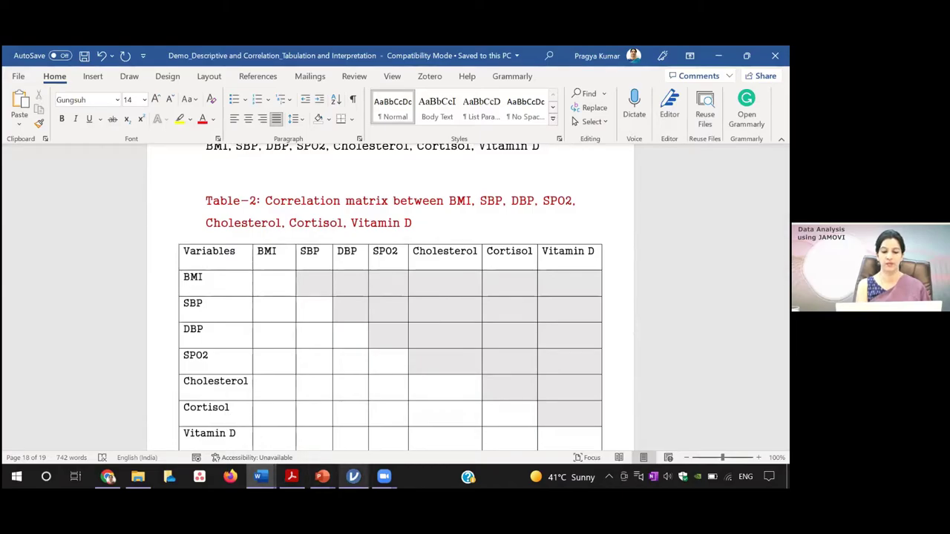
# Bring the Demo_Correlation dataset forward and scroll the grid to the BMI Score, SBP_1 and Cholesterol columns.
pyautogui.moveTo(353, 477)
pyautogui.click(371, 434)
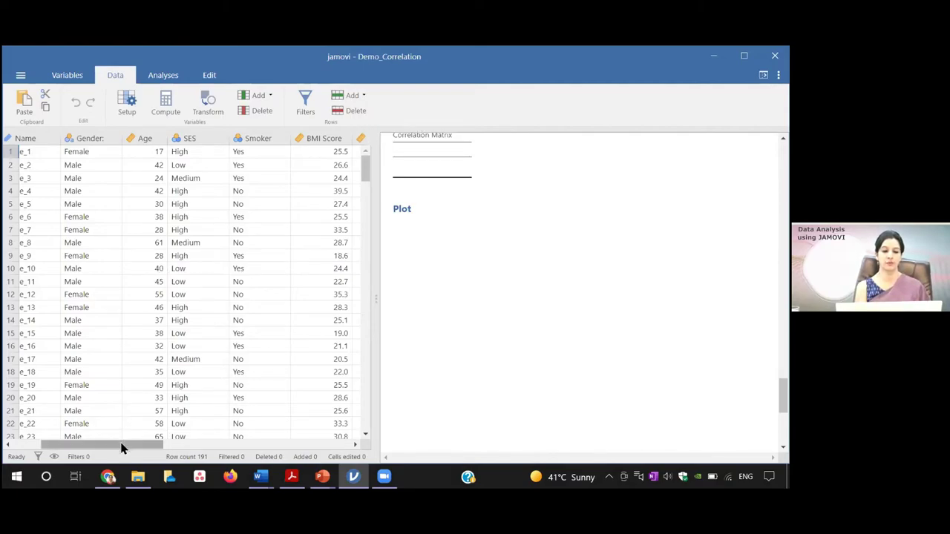
pyautogui.moveTo(122, 448); pyautogui.dragTo(148, 443)
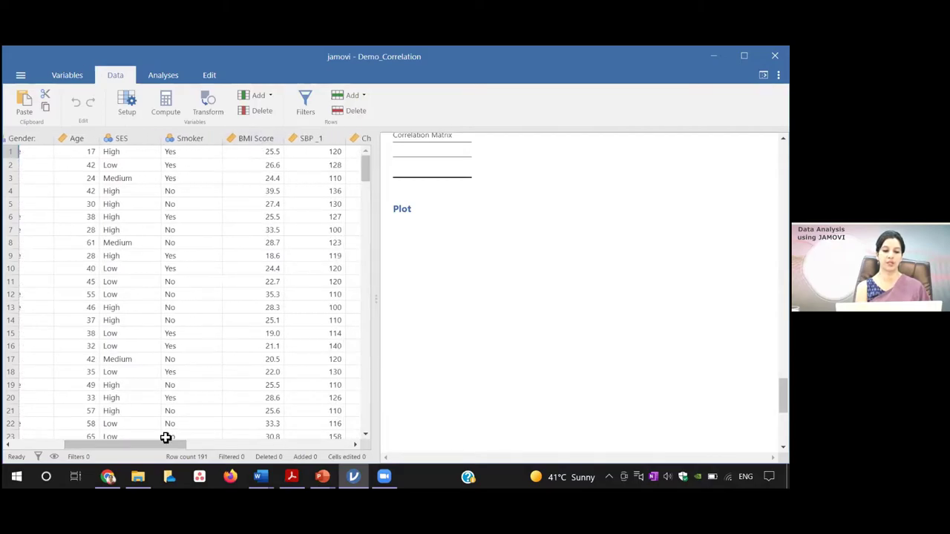
pyautogui.moveTo(174, 448); pyautogui.dragTo(203, 447)
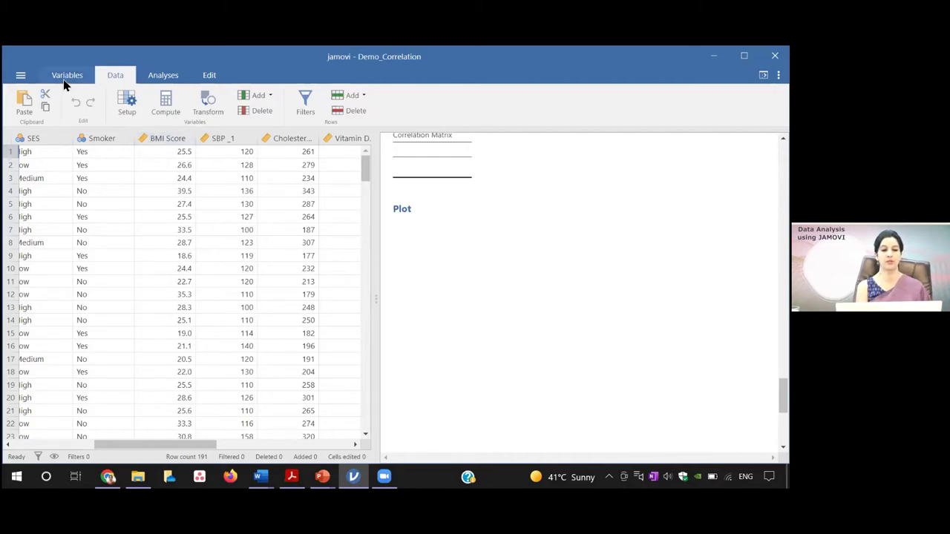
# Start a Descriptives analysis of BMI Score and Cholesterol_1.
pyautogui.click(158, 75)
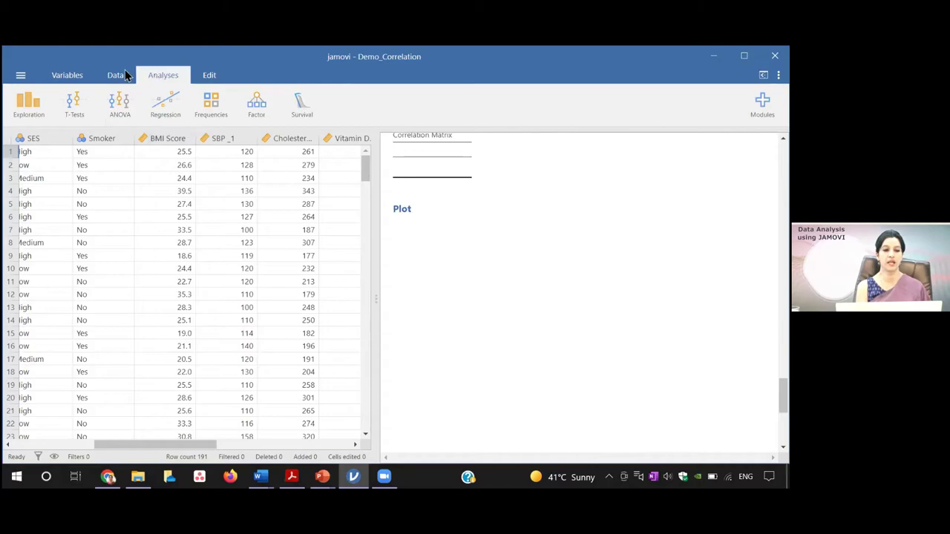
pyautogui.click(27, 109)
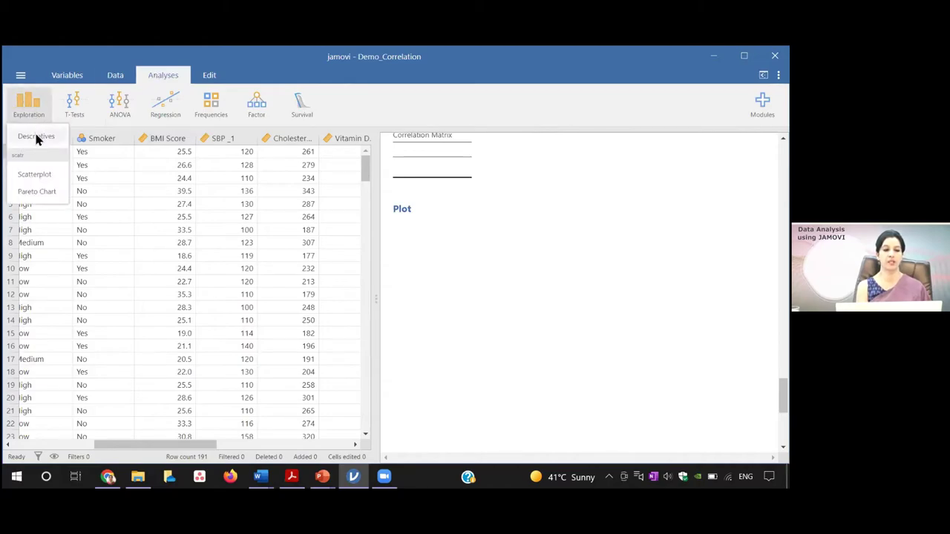
pyautogui.click(37, 139)
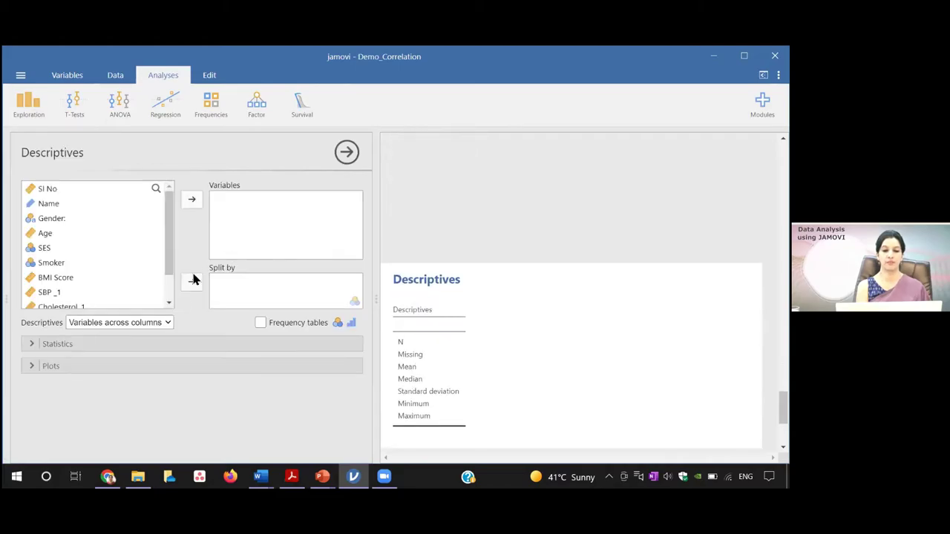
pyautogui.click(71, 278)
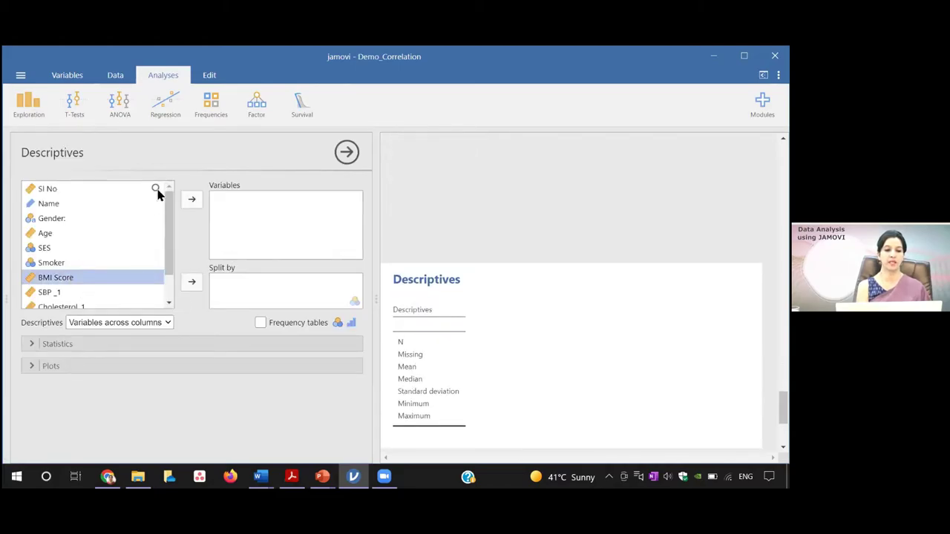
pyautogui.click(191, 199)
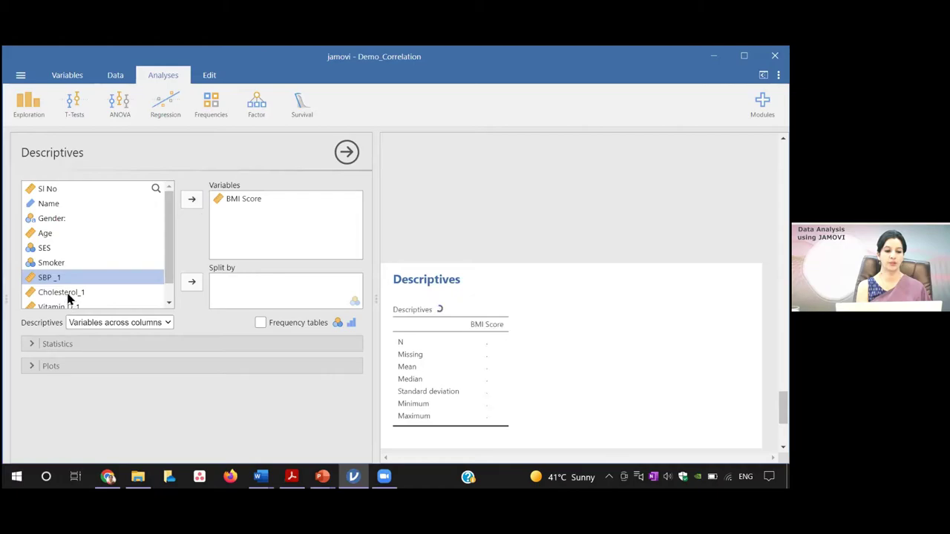
pyautogui.click(68, 294)
pyautogui.click(192, 199)
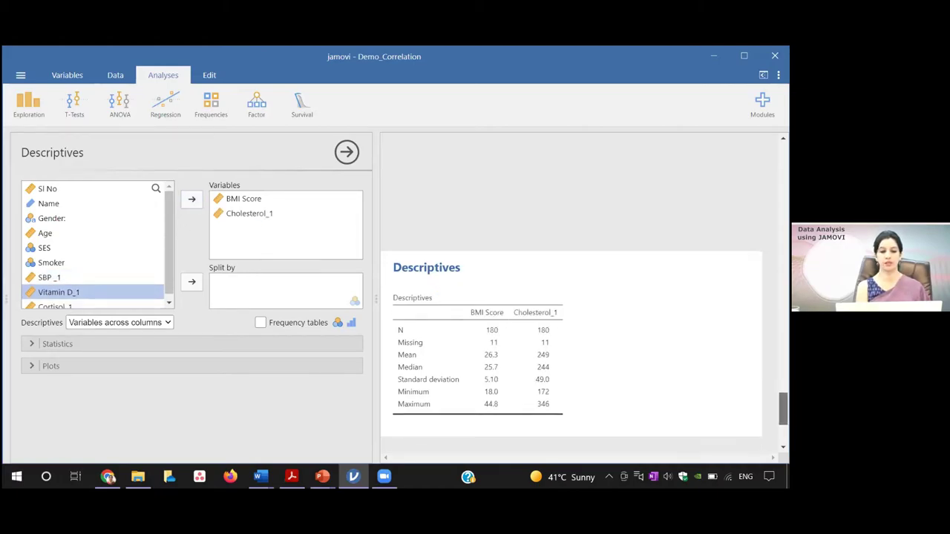
# Add Q-Q plots for both described variables.
pyautogui.click(75, 363)
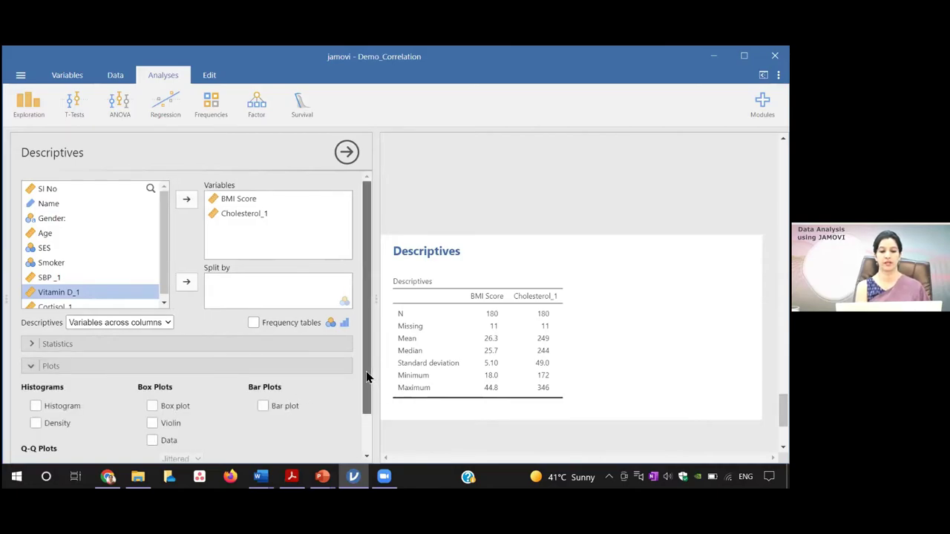
pyautogui.scroll(-2, 366, 377)
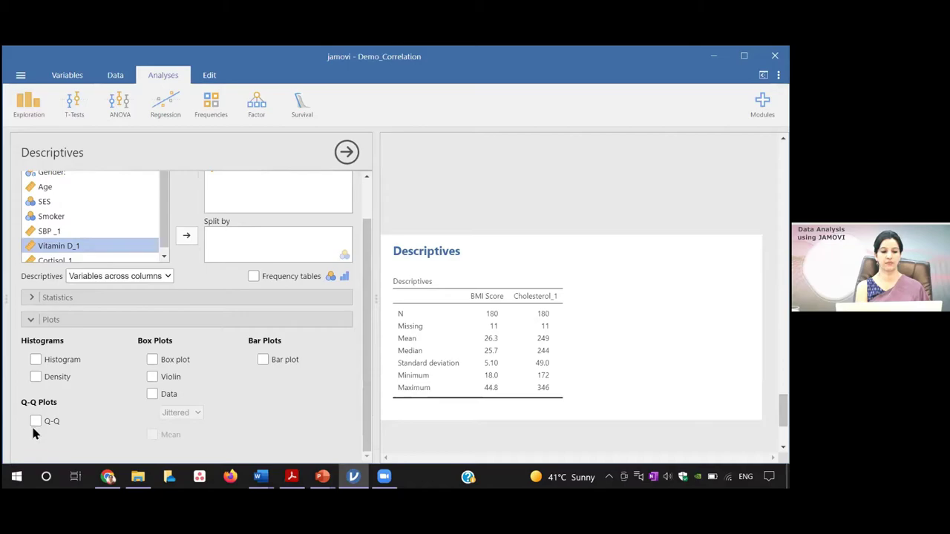
pyautogui.click(35, 421)
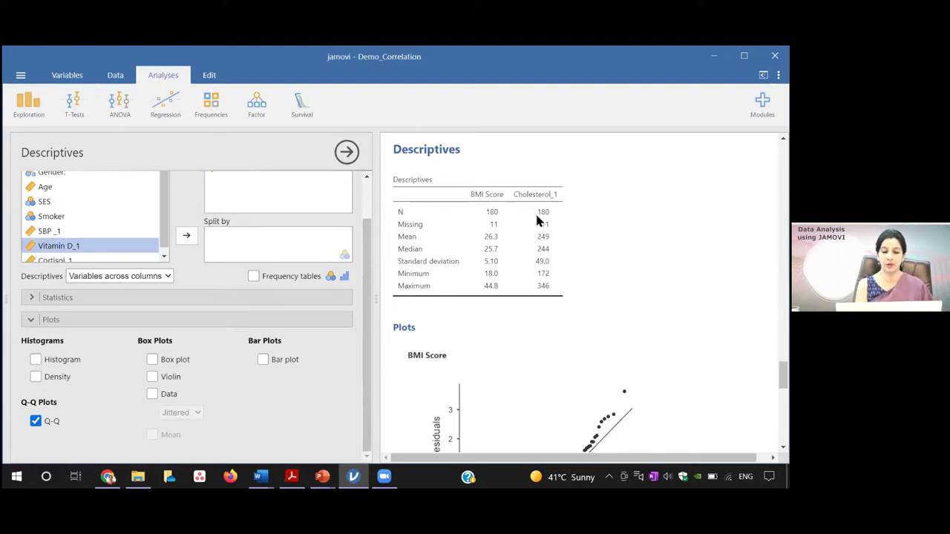
# Add box plots and review the box and Q-Q plots for BMI Score and Cholesterol_1.
pyautogui.click(152, 360)
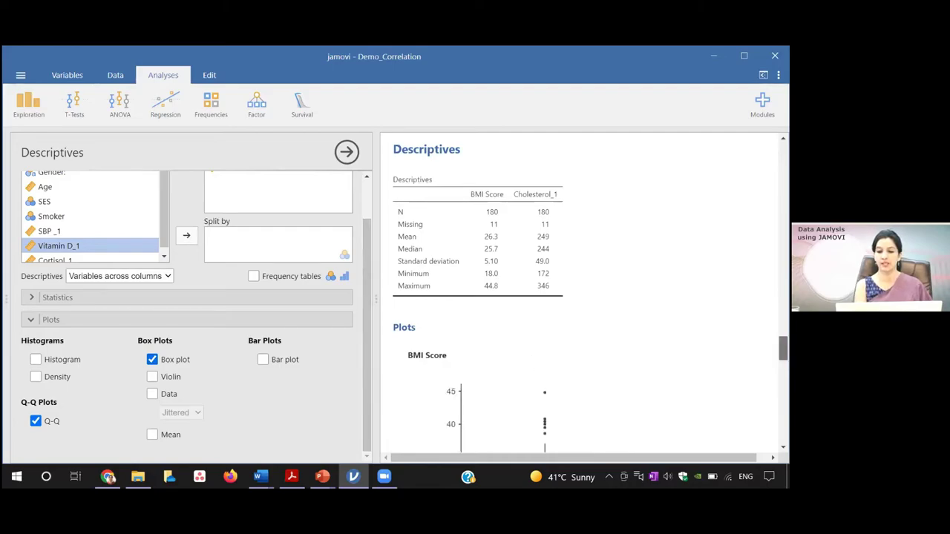
pyautogui.scroll(-3, 560, 260)
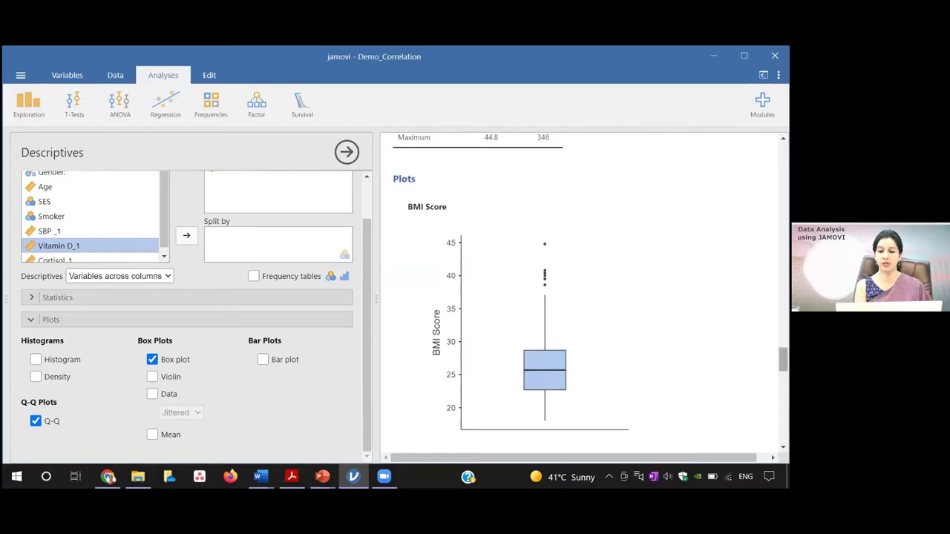
pyautogui.scroll(-5, 545, 297)
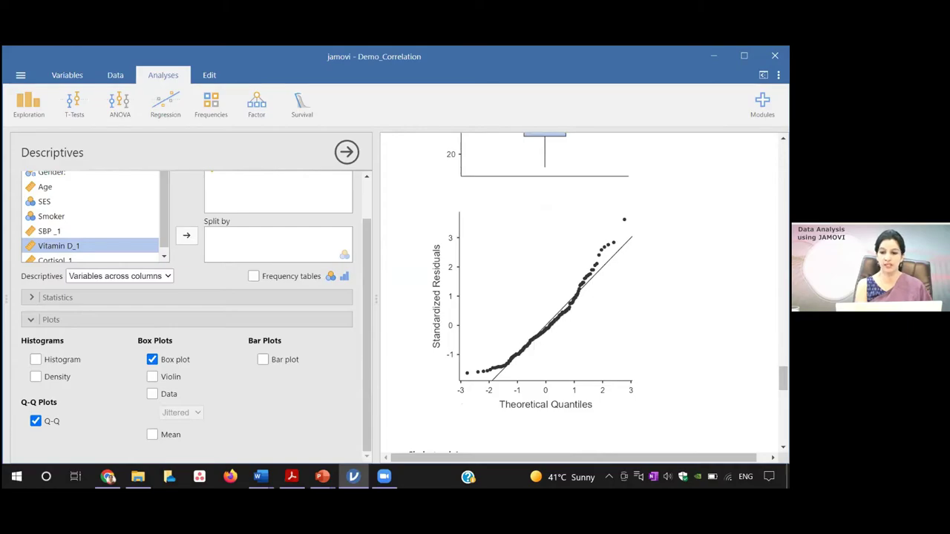
pyautogui.moveTo(783, 379); pyautogui.dragTo(783, 397)
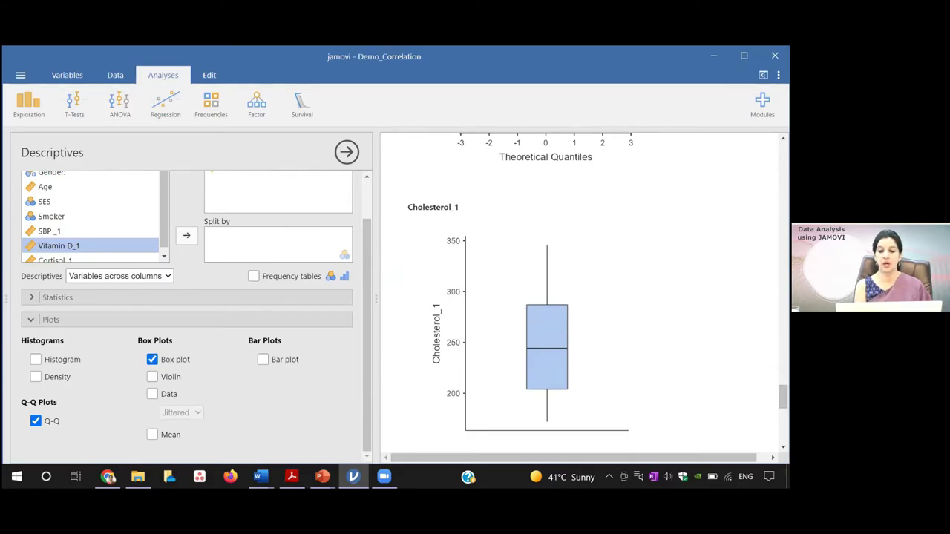
pyautogui.moveTo(782, 397); pyautogui.dragTo(783, 416)
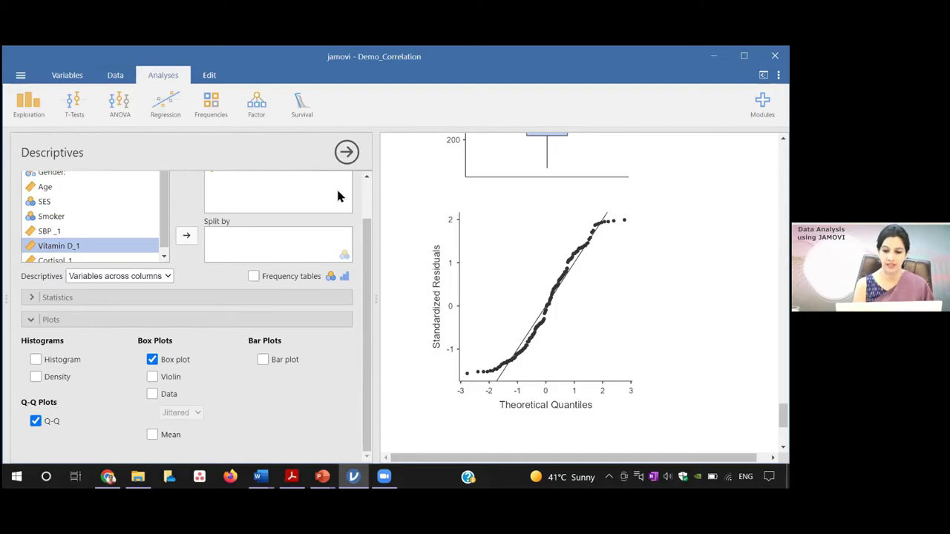
# Review the Descriptives Statistics and Normality options, then bring up the Regression analyses list.
pyautogui.click(53, 299)
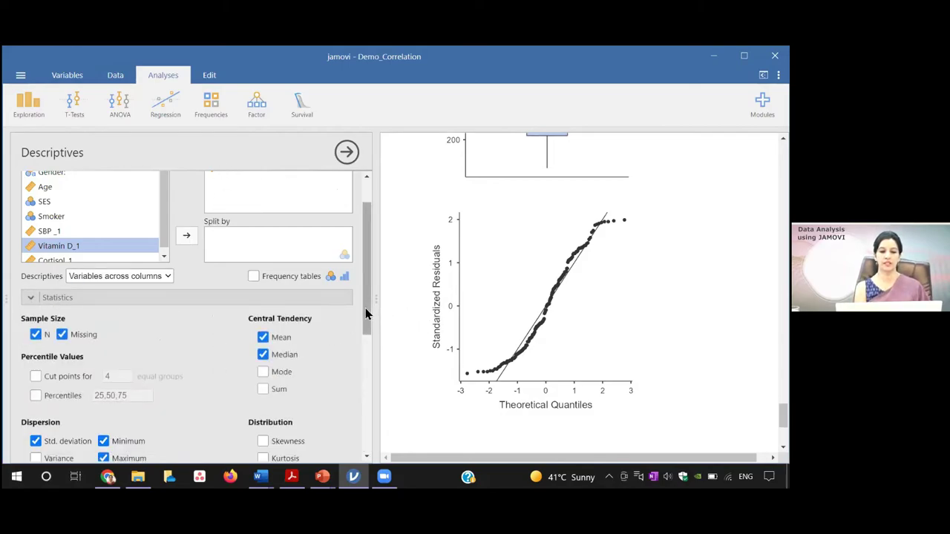
pyautogui.moveTo(365, 310); pyautogui.dragTo(363, 362)
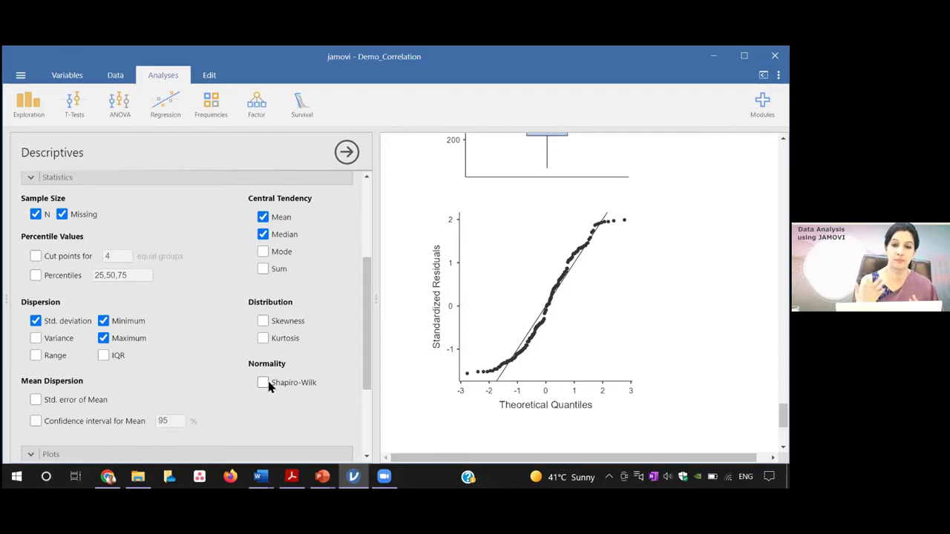
pyautogui.click(178, 118)
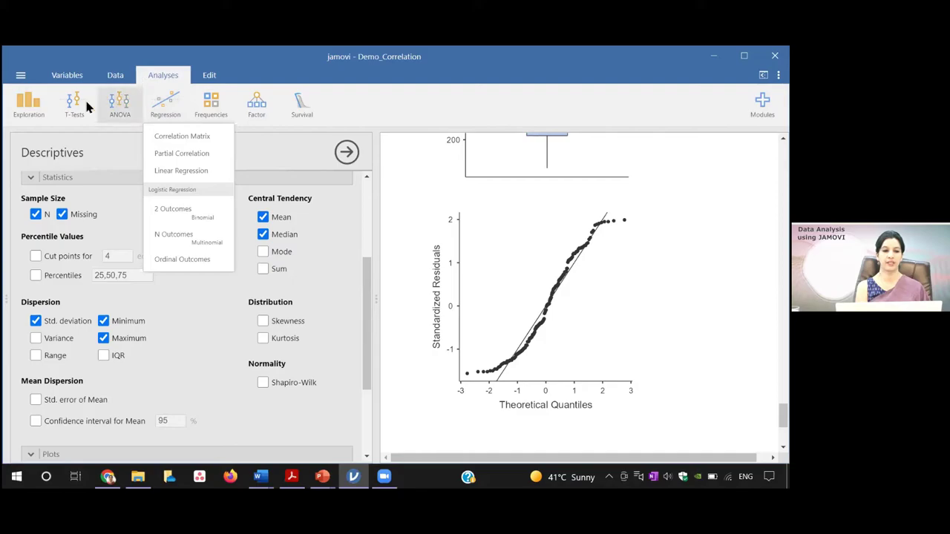
# Create a Correlation Matrix of BMI Score and Cholesterol_1, giving Pearson's r = 0.675, p < .001.
pyautogui.click(115, 77)
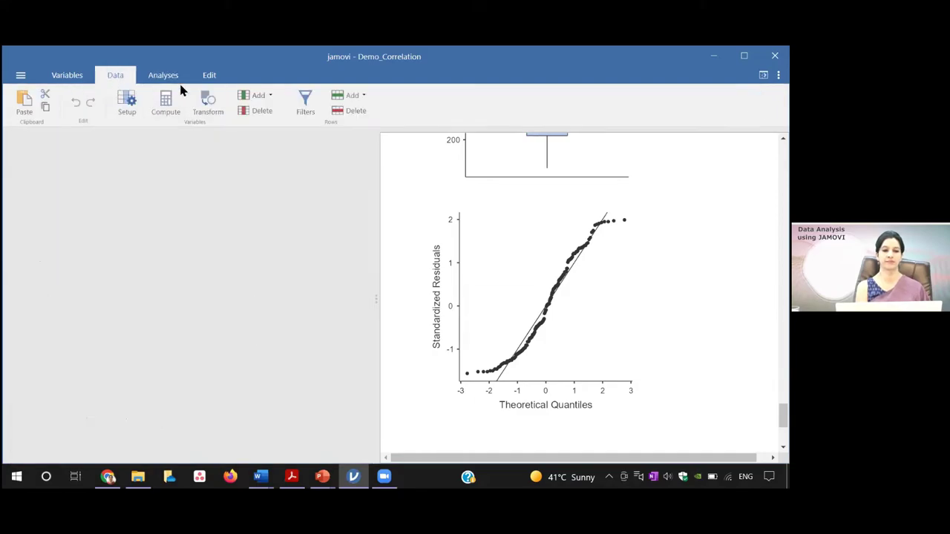
pyautogui.click(163, 76)
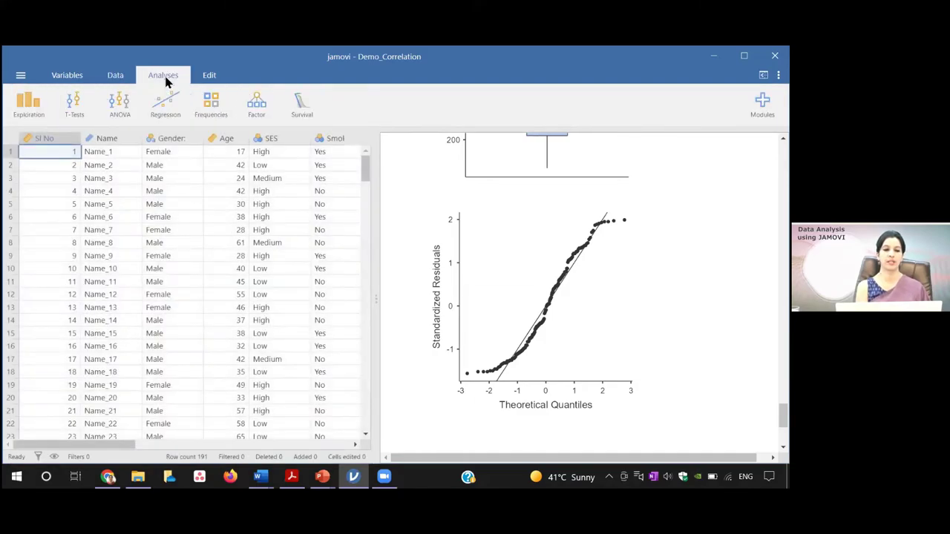
pyautogui.click(170, 107)
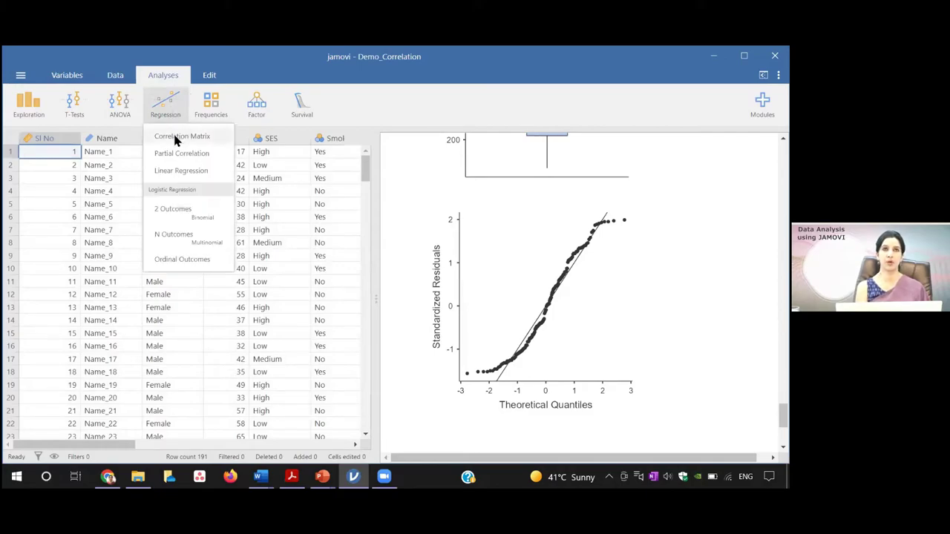
pyautogui.click(177, 139)
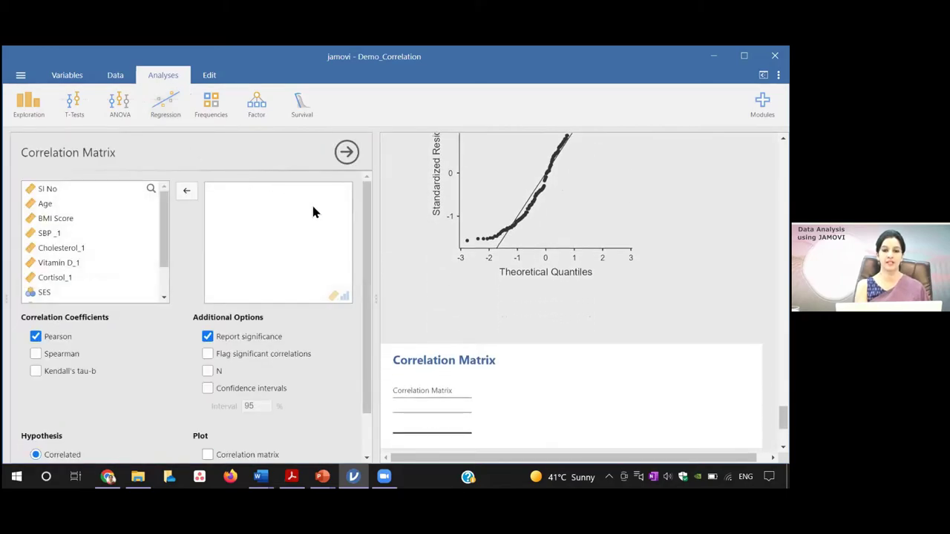
pyautogui.click(65, 220)
pyautogui.click(187, 194)
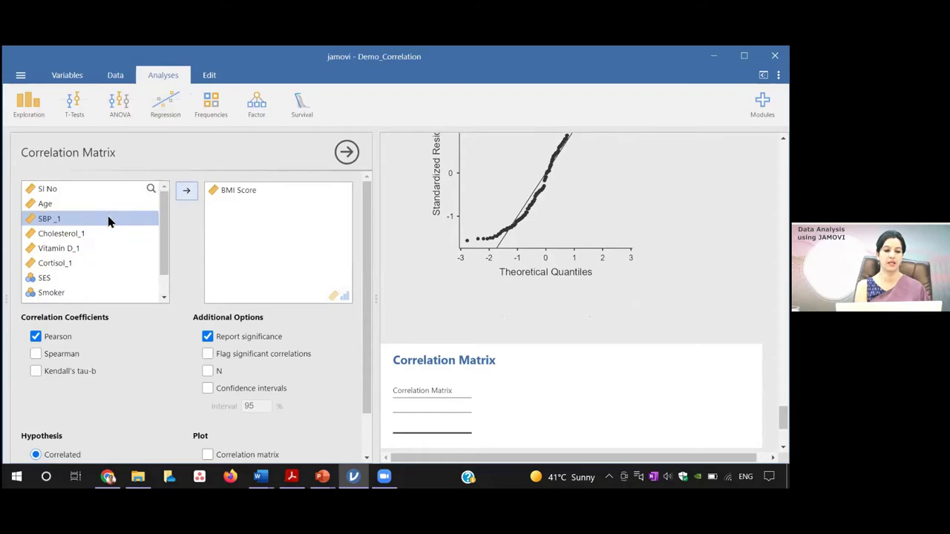
pyautogui.click(78, 233)
pyautogui.click(187, 195)
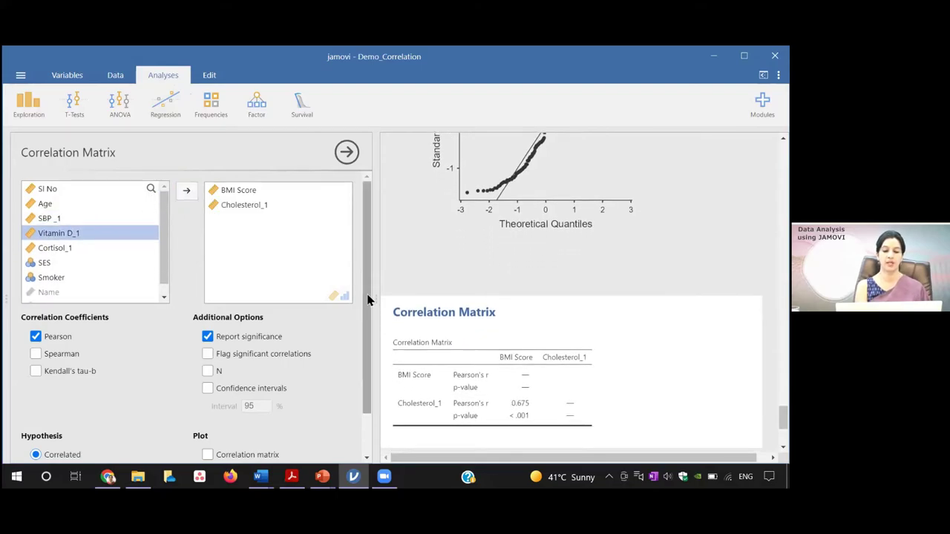
pyautogui.scroll(-2, 366, 303)
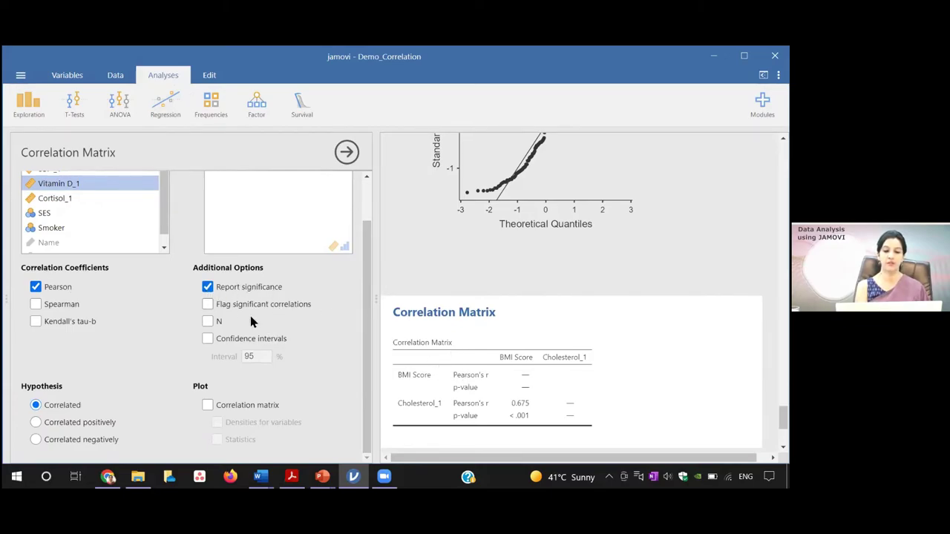
# Flag significant correlations, add 95% confidence intervals (0.587–0.748) and a scatter-plot matrix.
pyautogui.click(207, 304)
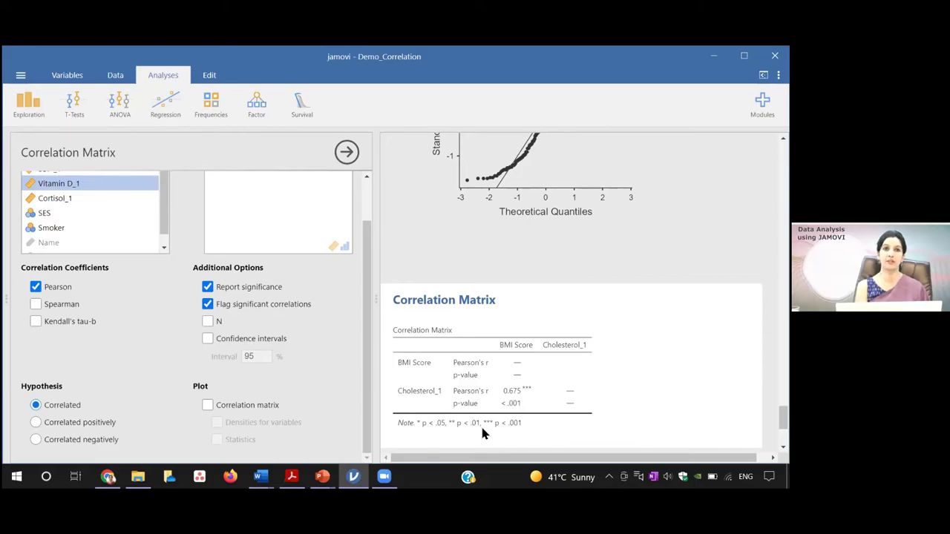
pyautogui.click(208, 338)
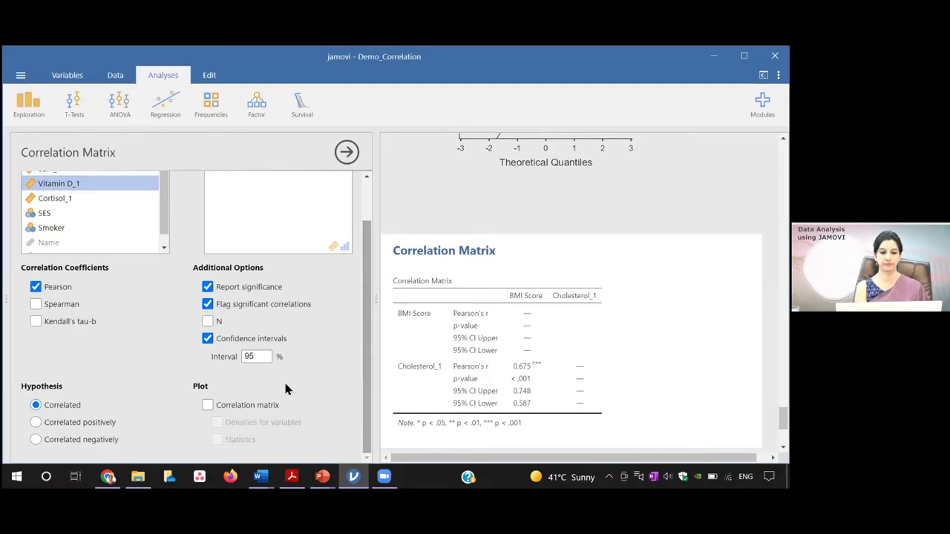
pyautogui.click(207, 406)
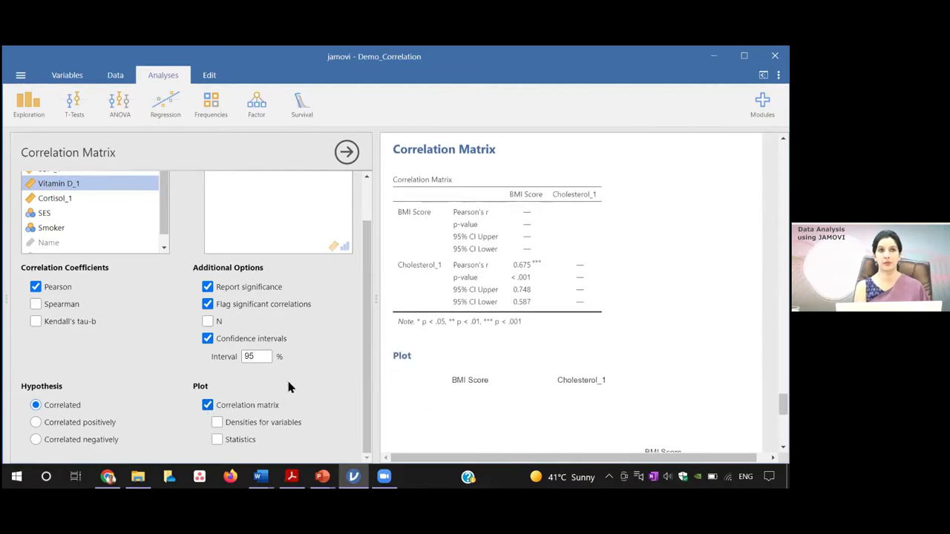
pyautogui.click(34, 105)
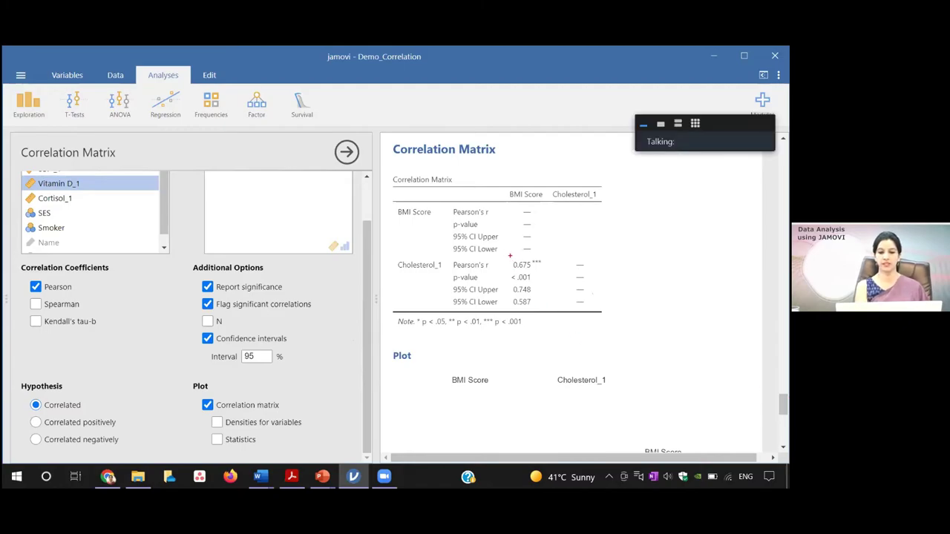
pyautogui.moveTo(507, 256); pyautogui.dragTo(545, 272)
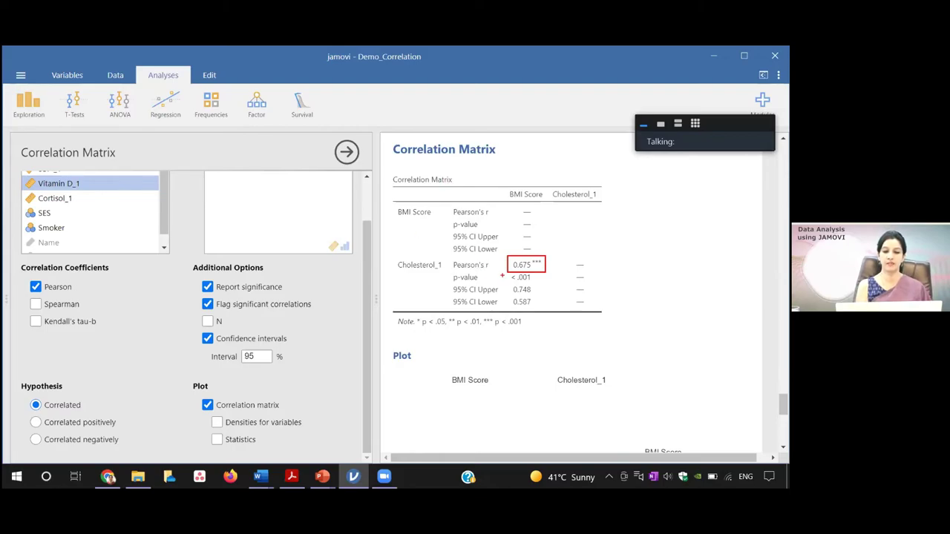
pyautogui.moveTo(502, 276); pyautogui.dragTo(537, 285)
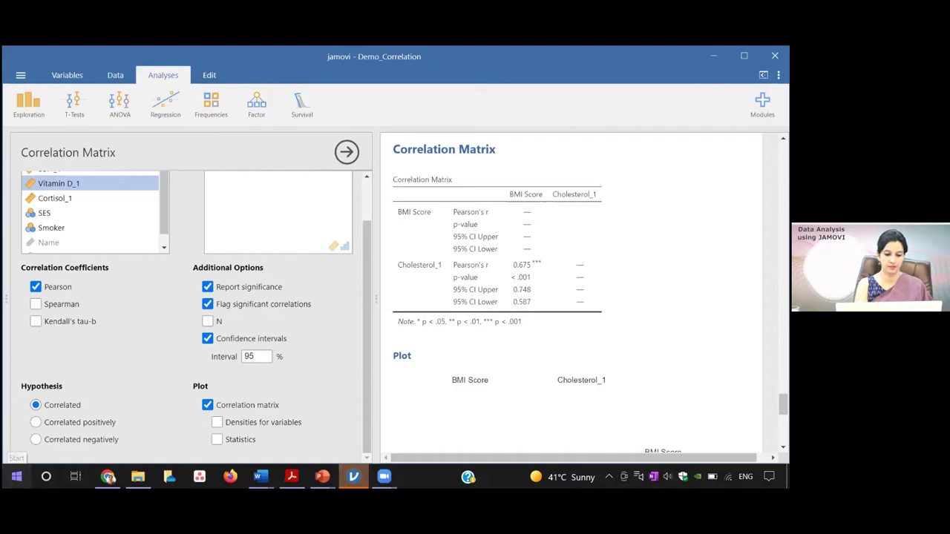
pyautogui.press('super')
pyautogui.write('ca')
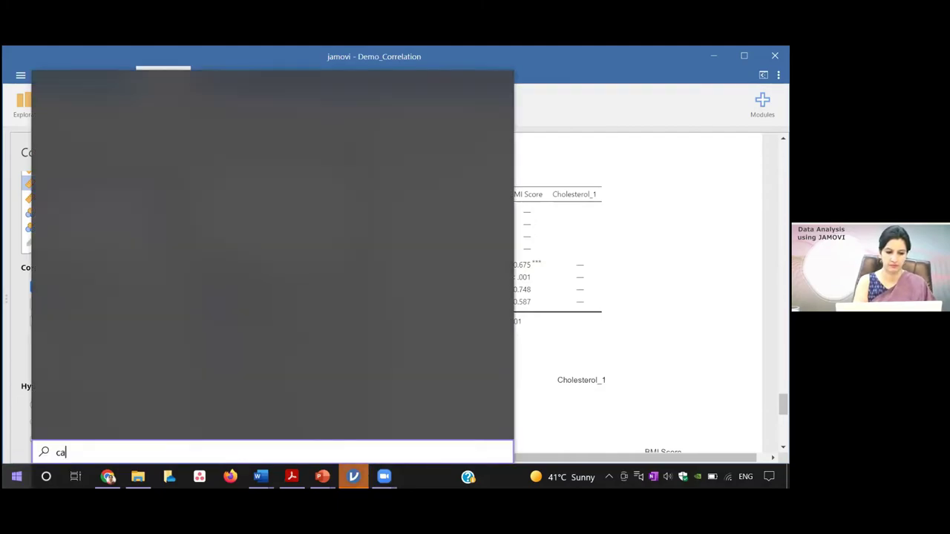
pyautogui.write('lc')
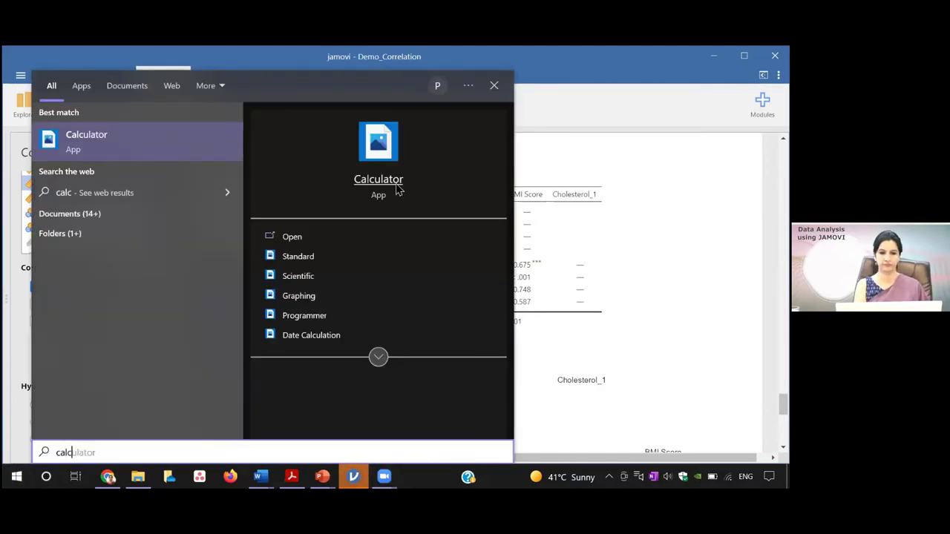
pyautogui.click(375, 209)
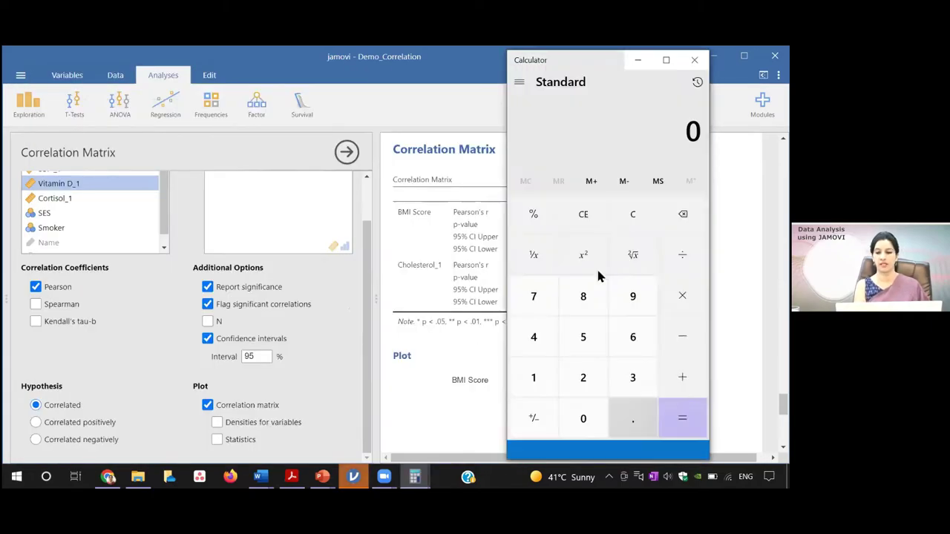
pyautogui.click(630, 436)
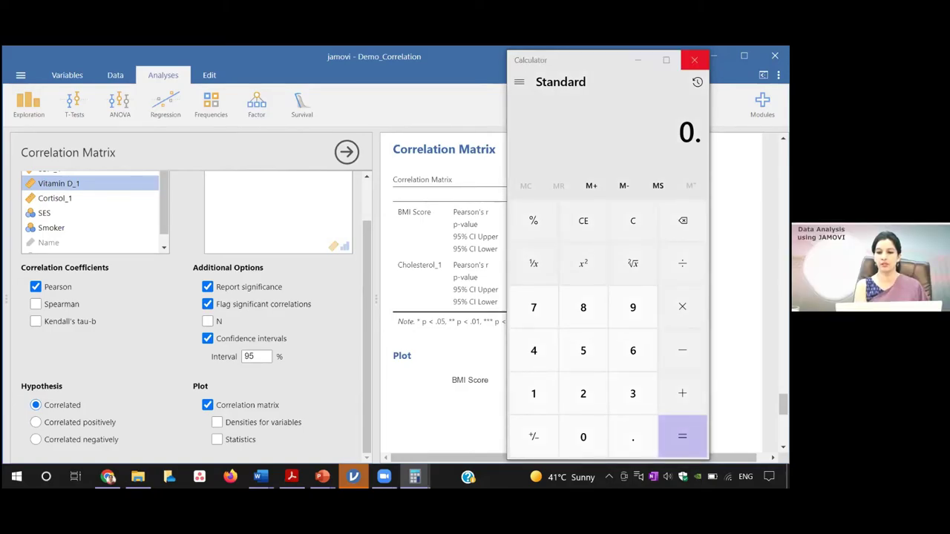
pyautogui.click(613, 180)
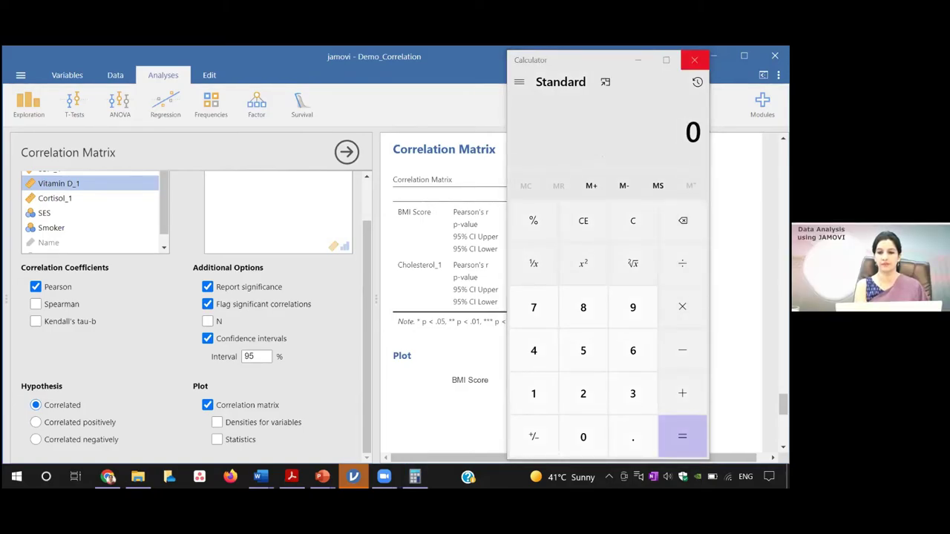
pyautogui.click(693, 59)
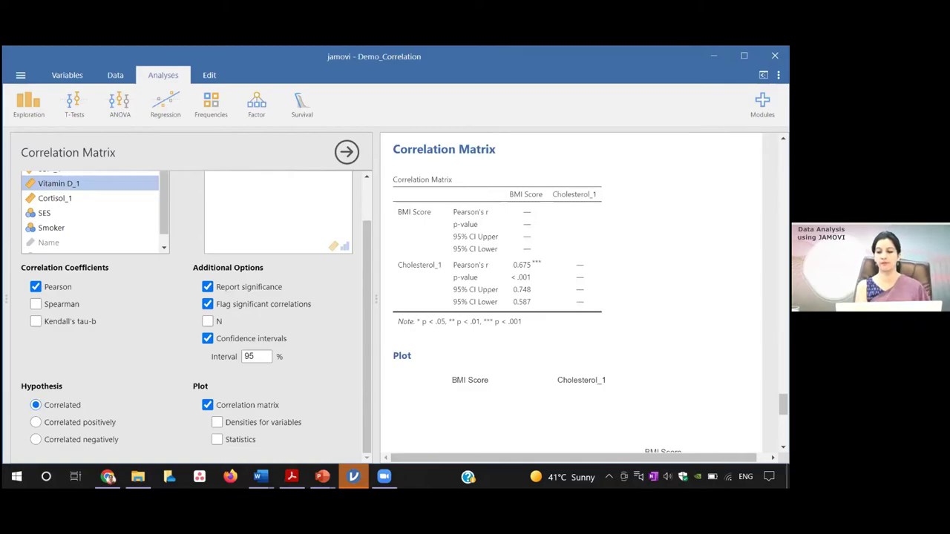
# Scroll the results to the BMI Score versus Cholesterol_1 scatter plot with its fitted line.
pyautogui.moveTo(782, 405); pyautogui.dragTo(783, 419)
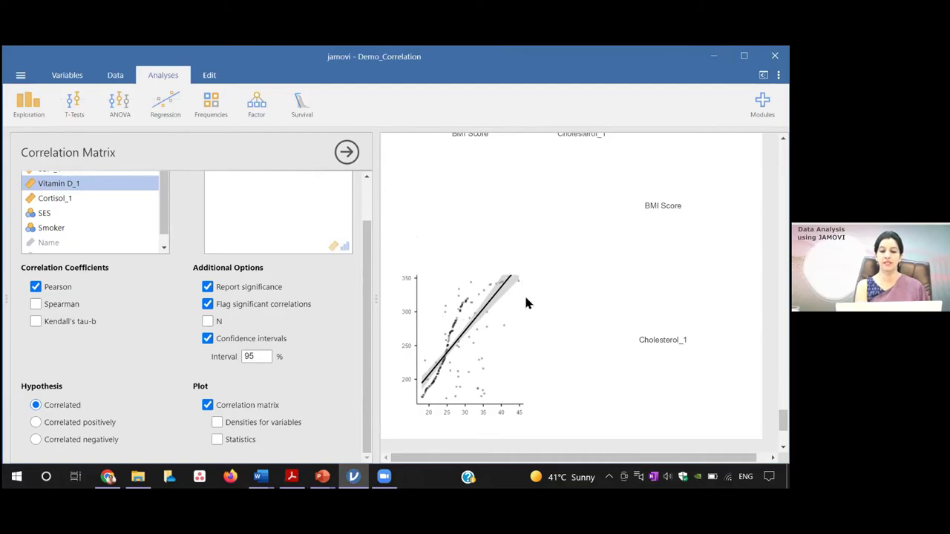
pyautogui.scroll(-1, 571, 296)
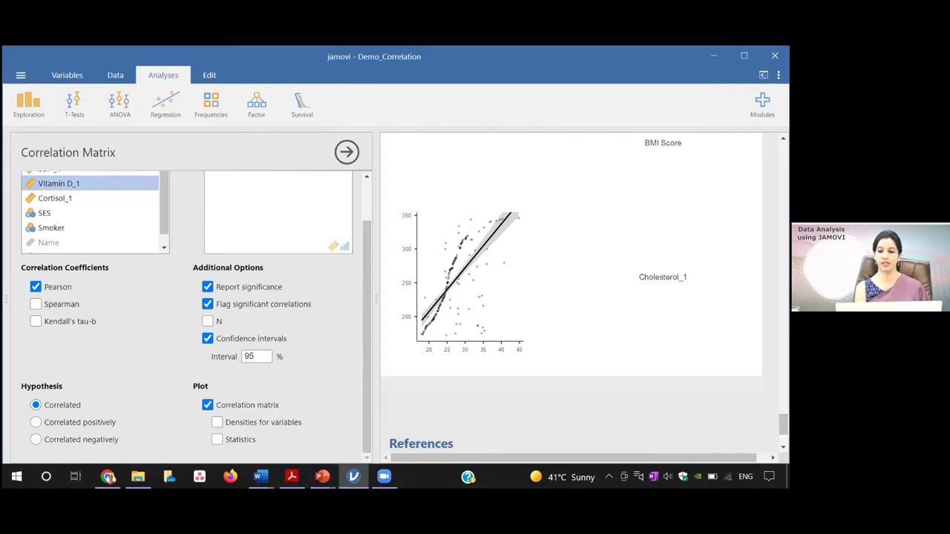
pyautogui.moveTo(260, 477)
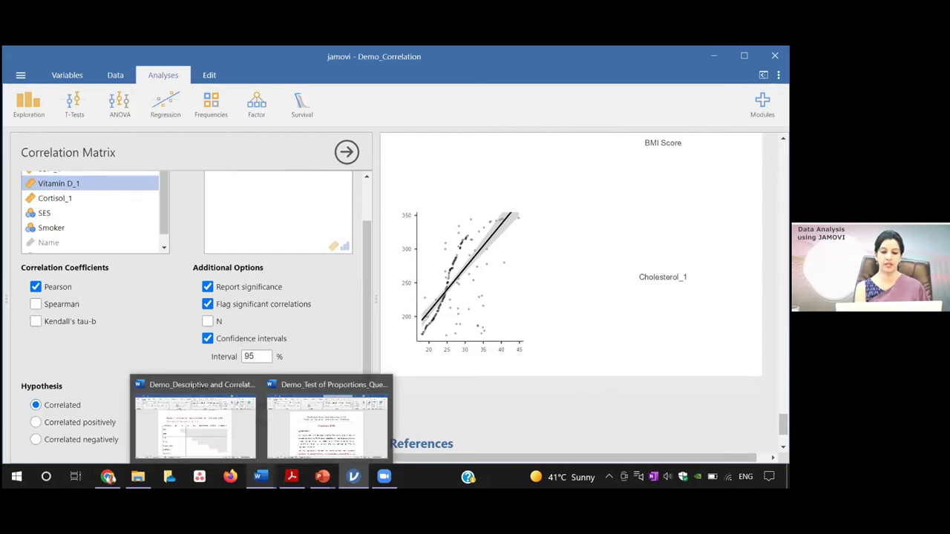
# Switch to the Word report and scroll page 17 to Table-1 and the Pearson interpretation paragraphs.
pyautogui.click(220, 430)
pyautogui.moveTo(782, 417); pyautogui.dragTo(783, 396)
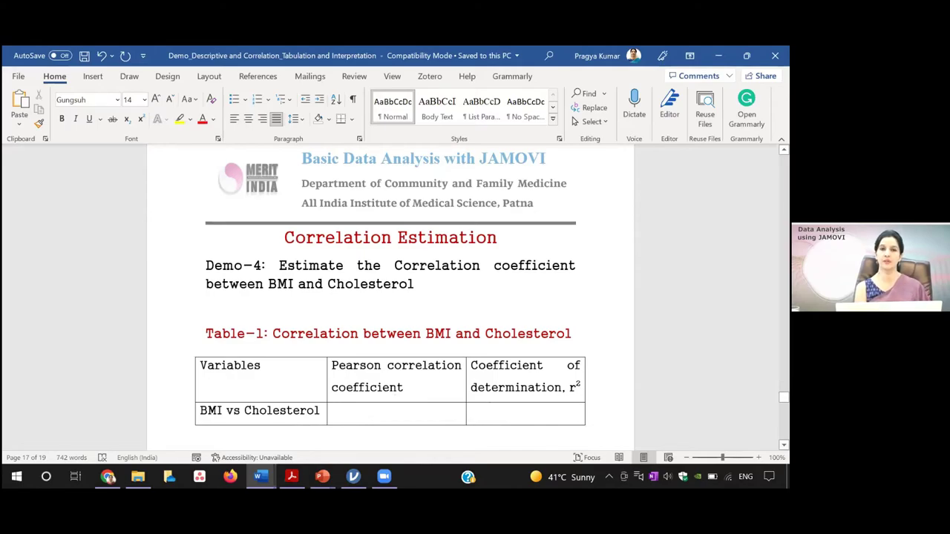
pyautogui.scroll(-2, 490, 296)
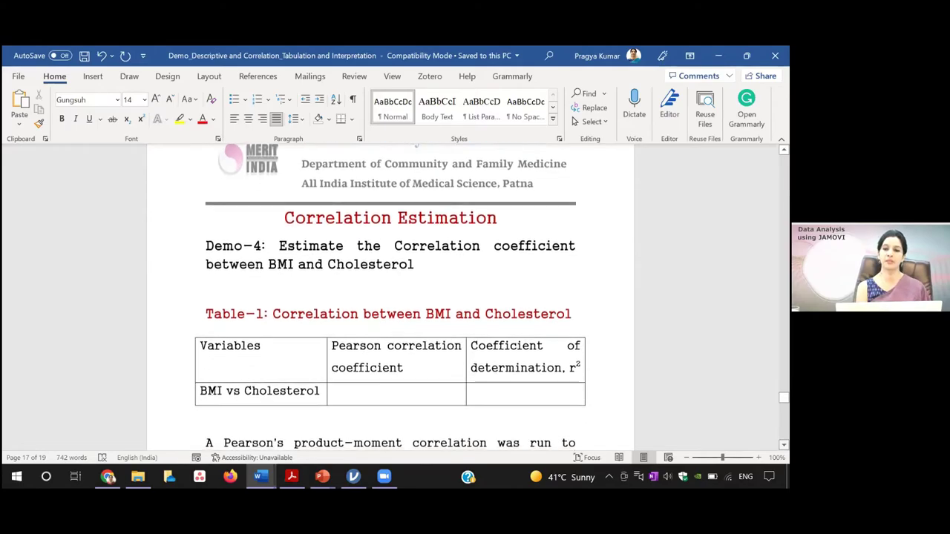
pyautogui.scroll(-5, 390, 297)
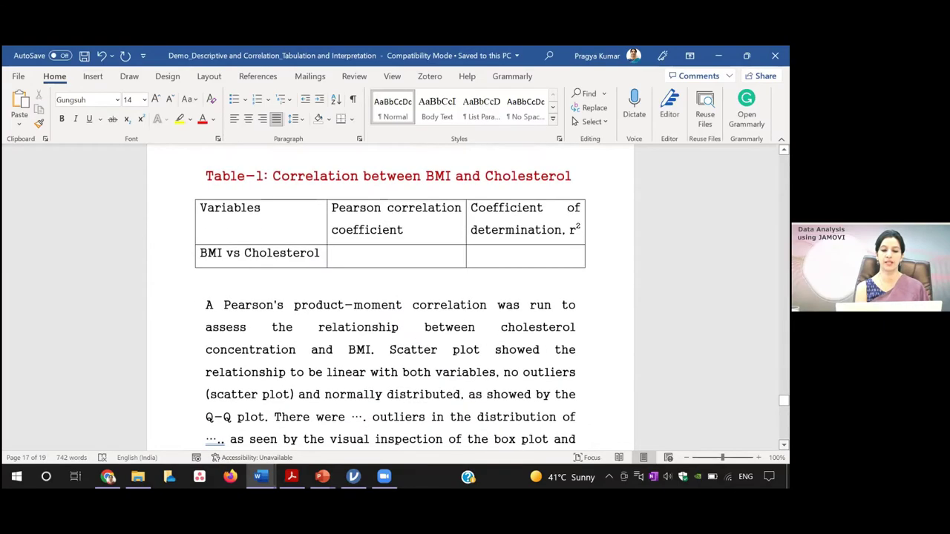
pyautogui.scroll(-2, 390, 297)
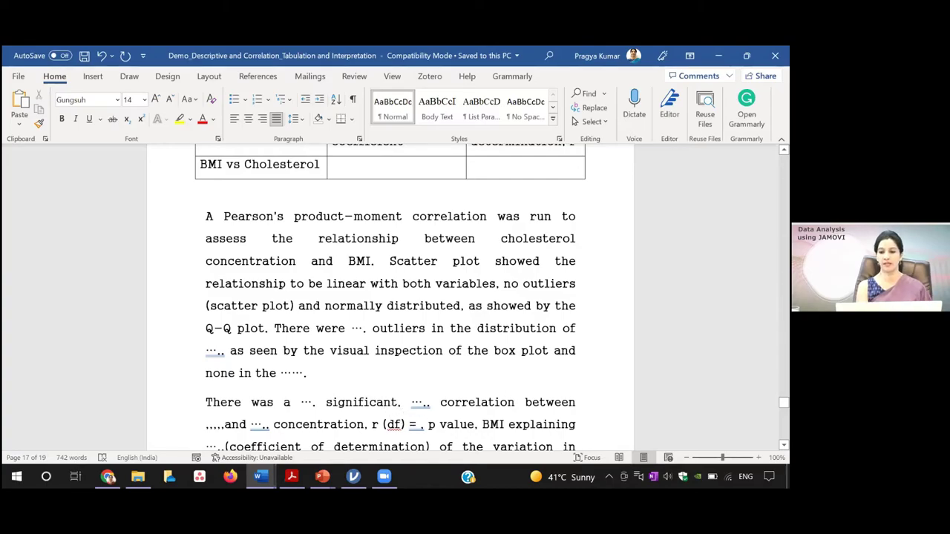
pyautogui.scroll(-1, 319, 351)
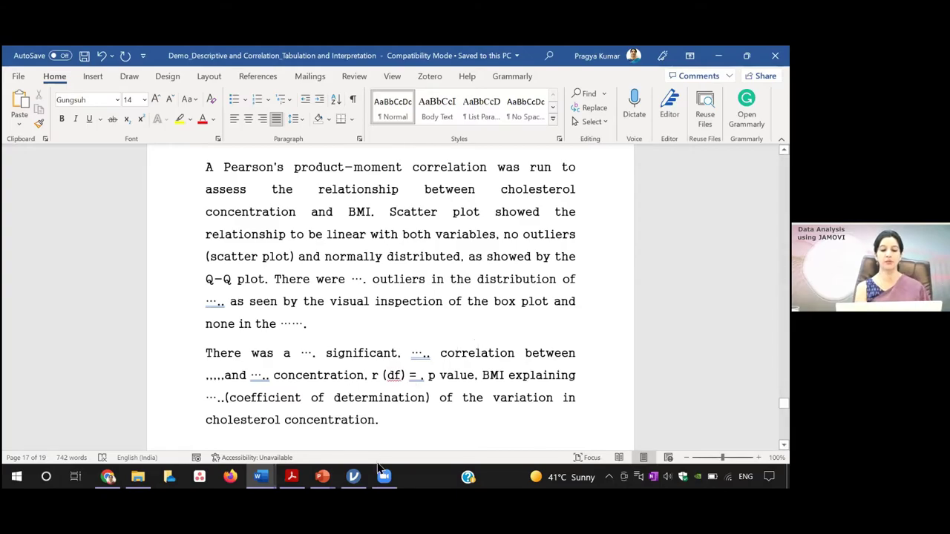
# Back in jamovi, add Age, SBP _1 and Vitamin D_1 to the correlation matrix variables.
pyautogui.moveTo(353, 476)
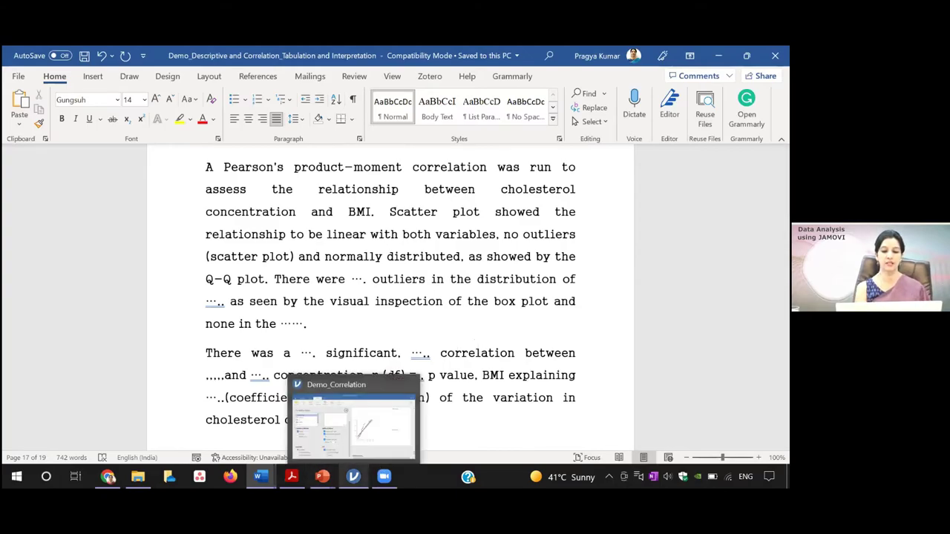
pyautogui.click(375, 435)
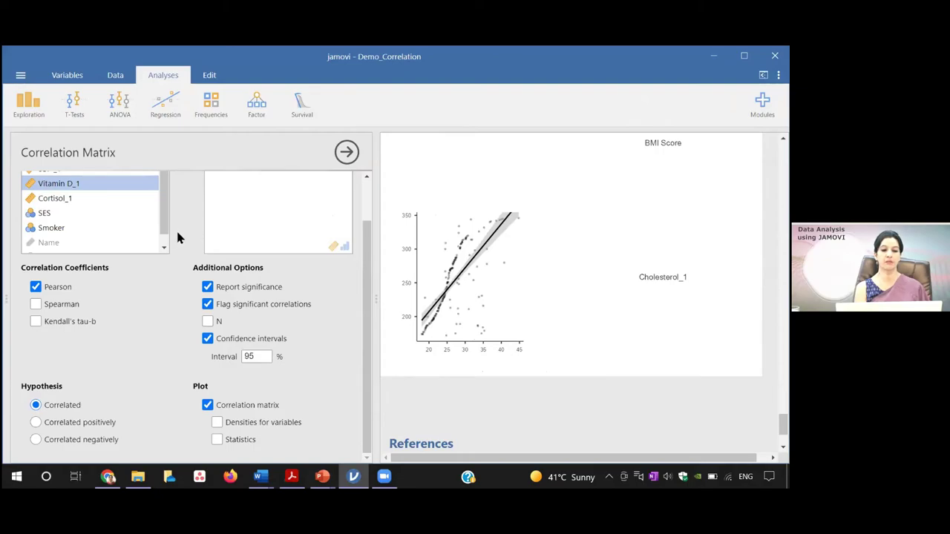
pyautogui.scroll(-1, 165, 224)
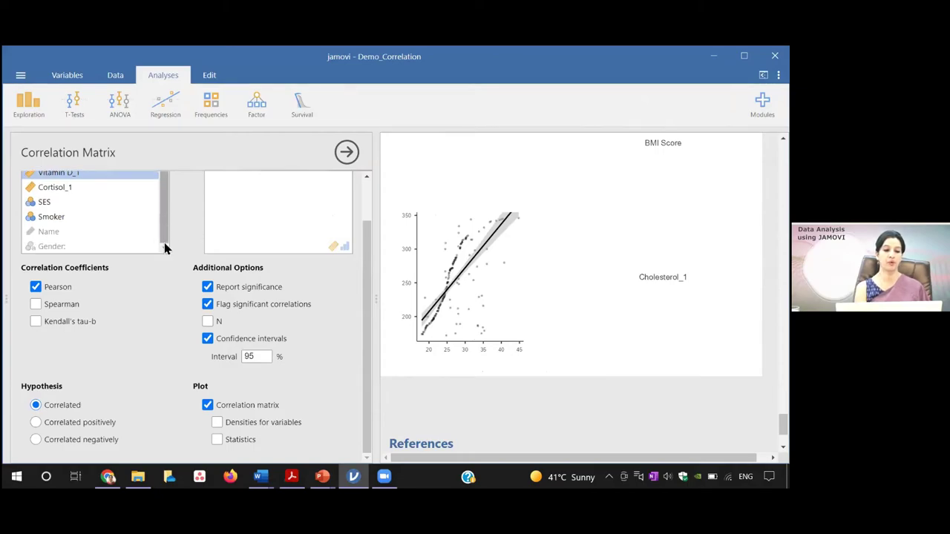
pyautogui.scroll(1, 165, 248)
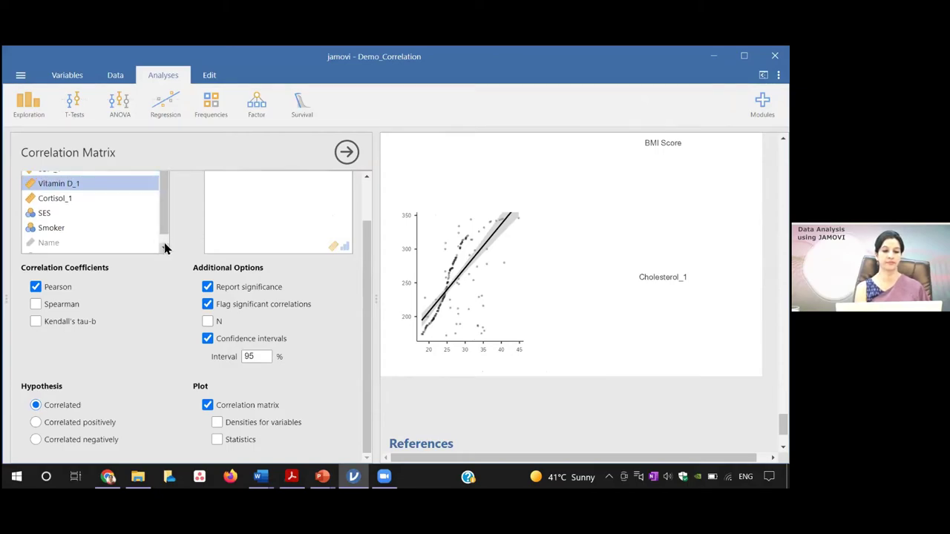
pyautogui.scroll(-1, 164, 248)
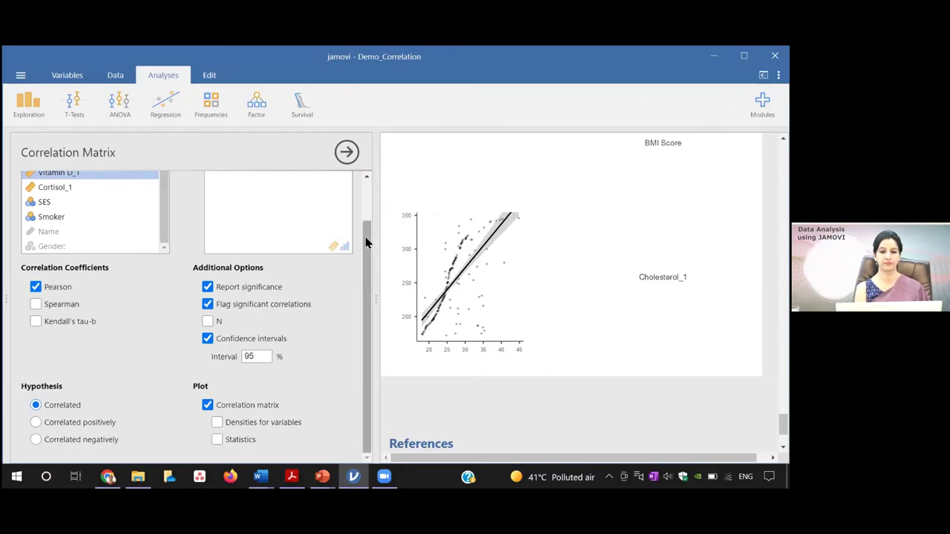
pyautogui.moveTo(365, 237); pyautogui.dragTo(360, 178)
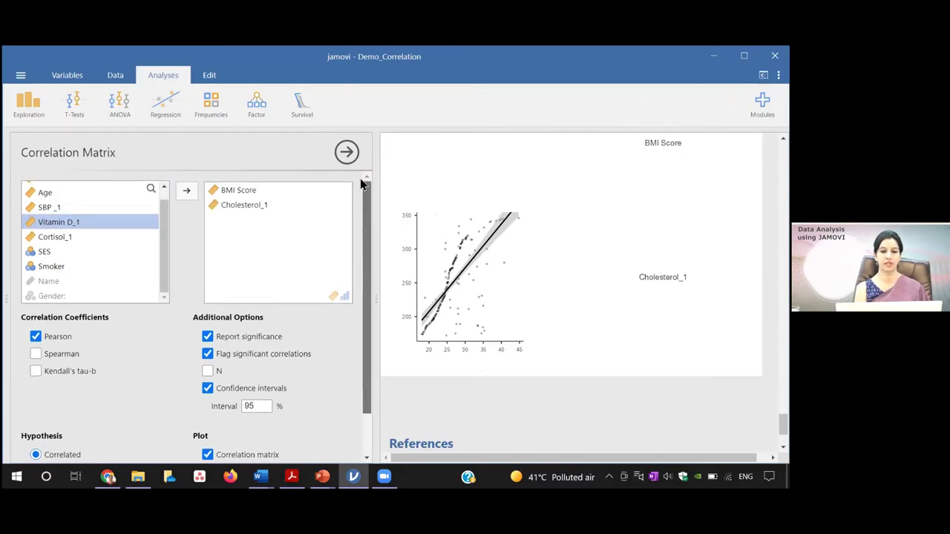
pyautogui.click(46, 194)
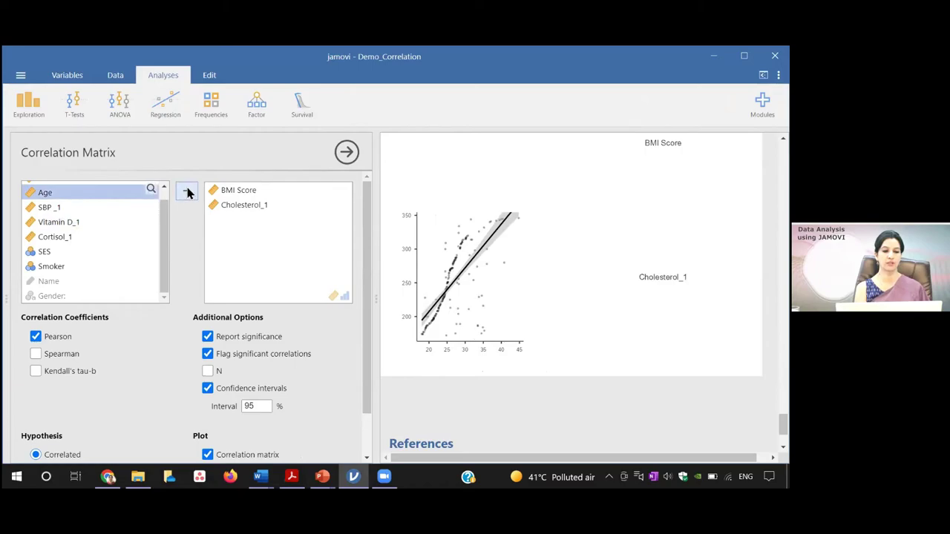
pyautogui.click(187, 193)
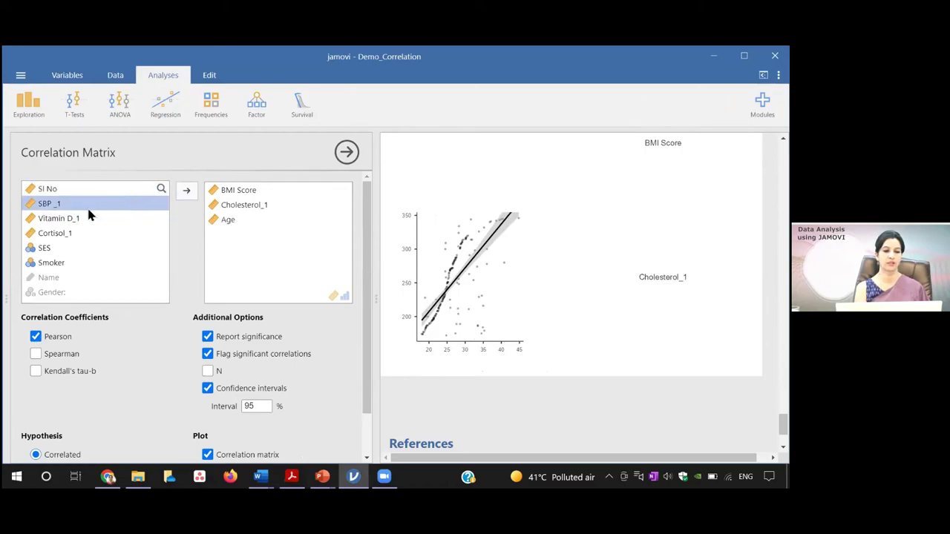
pyautogui.click(186, 191)
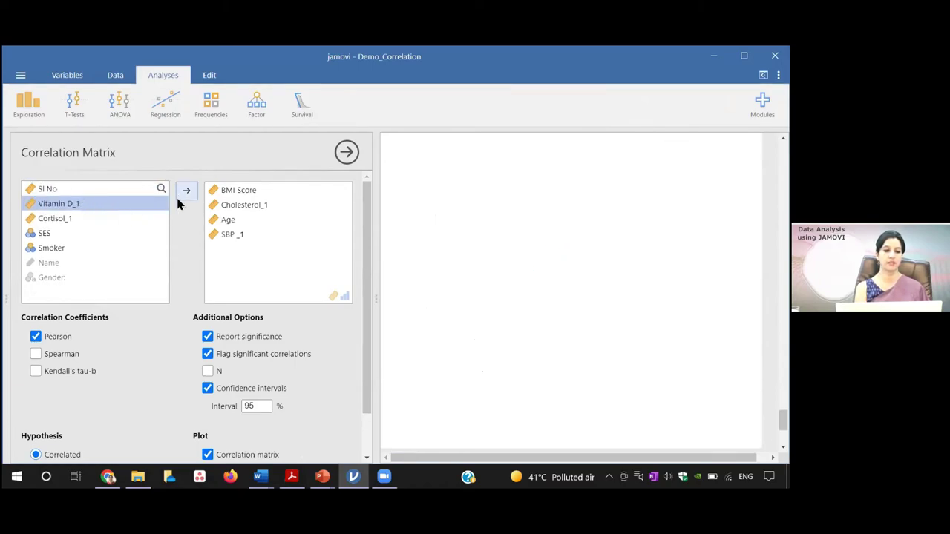
pyautogui.click(186, 191)
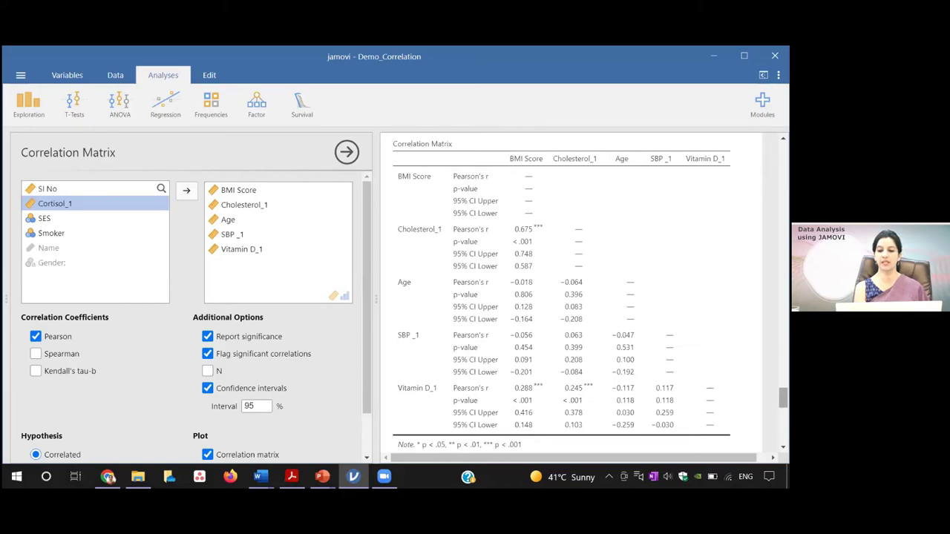
# Scroll down to the recomputed five-variable scatter-plot matrix with fitted lines for every pair.
pyautogui.scroll(-5, 586, 296)
pyautogui.scroll(-2, 572, 297)
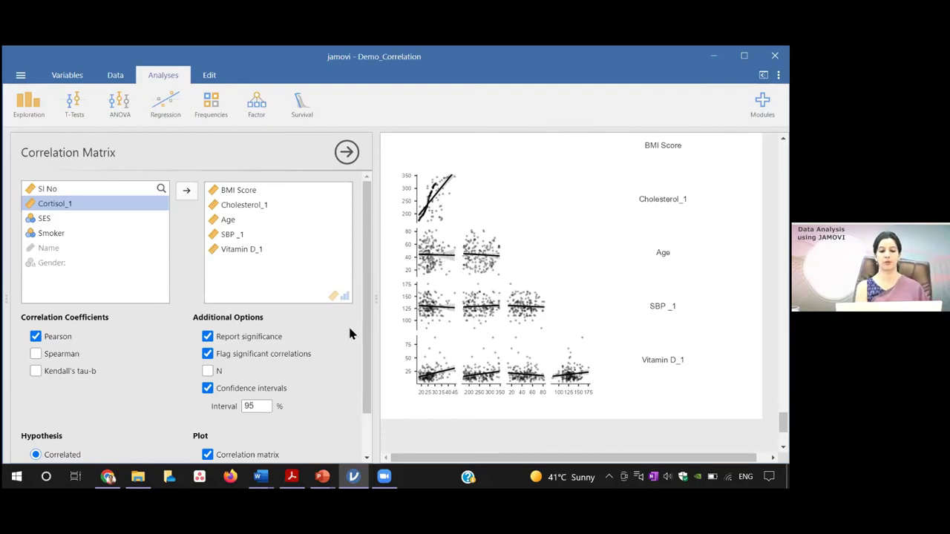
pyautogui.scroll(-1, 366, 338)
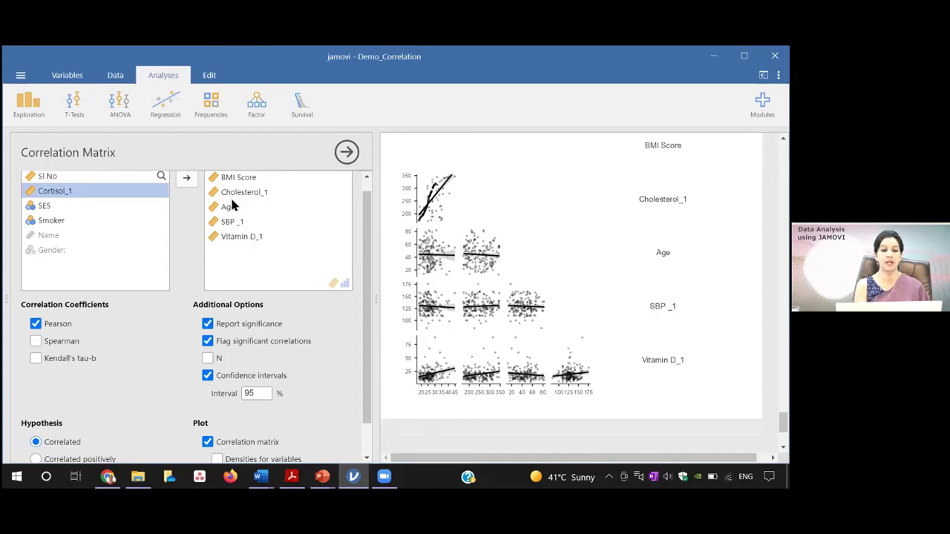
pyautogui.click(32, 109)
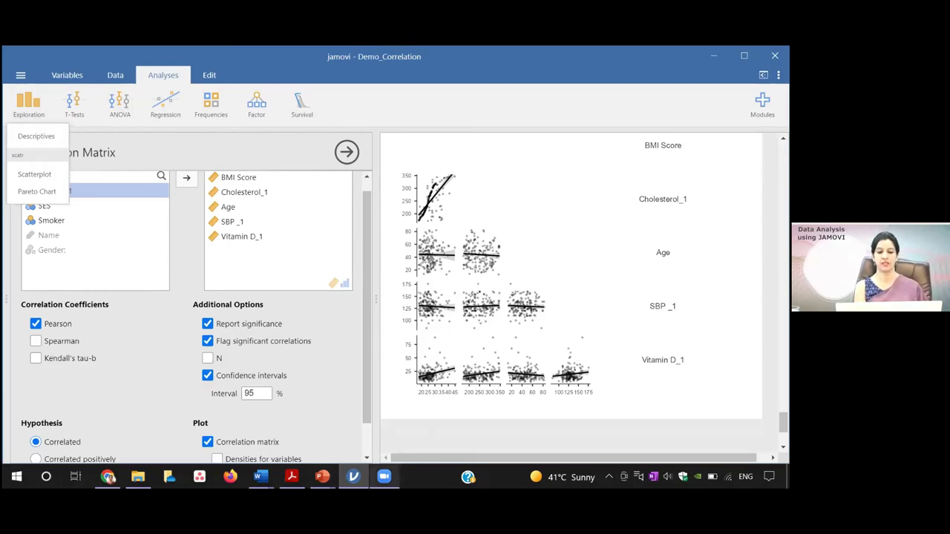
pyautogui.moveTo(259, 476)
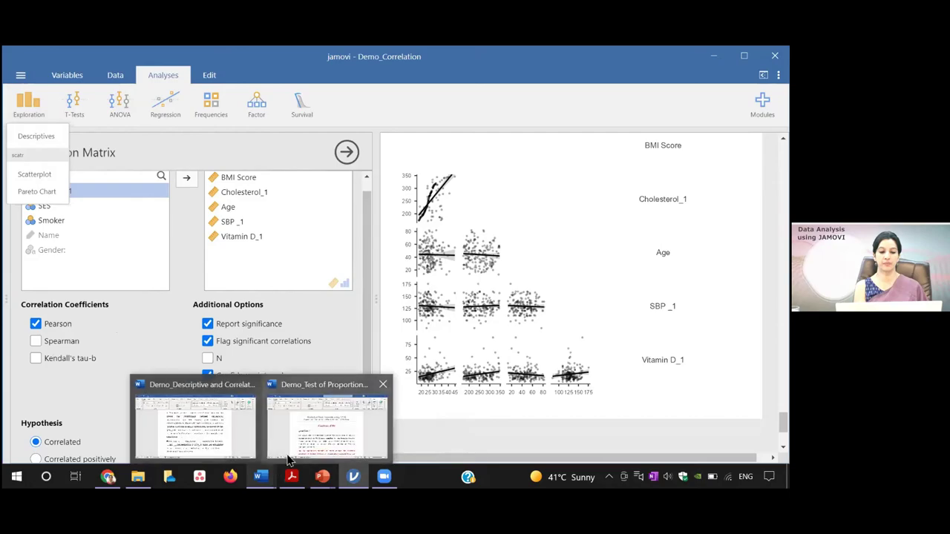
# Bring the Word report forward and show page 18's empty correlation table and Interpretation paragraph.
pyautogui.click(222, 439)
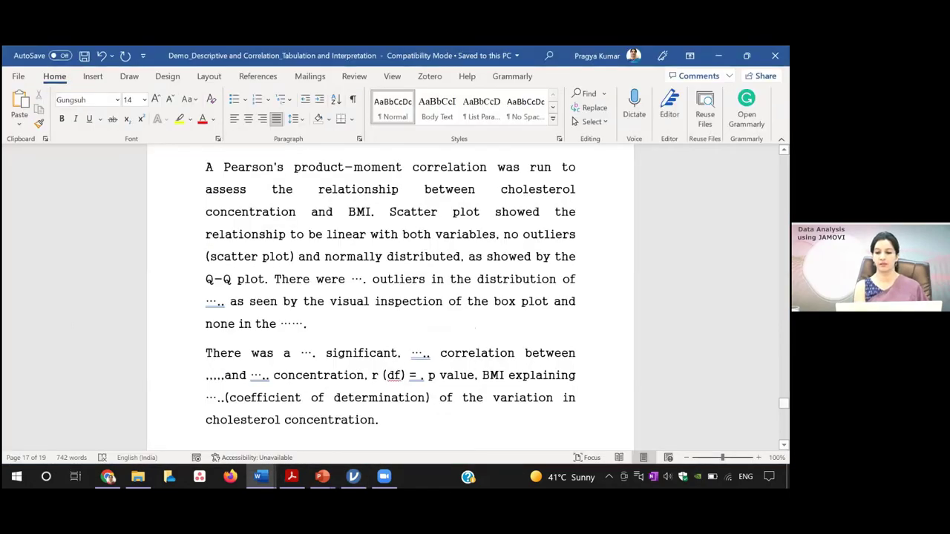
pyautogui.scroll(-10, 390, 297)
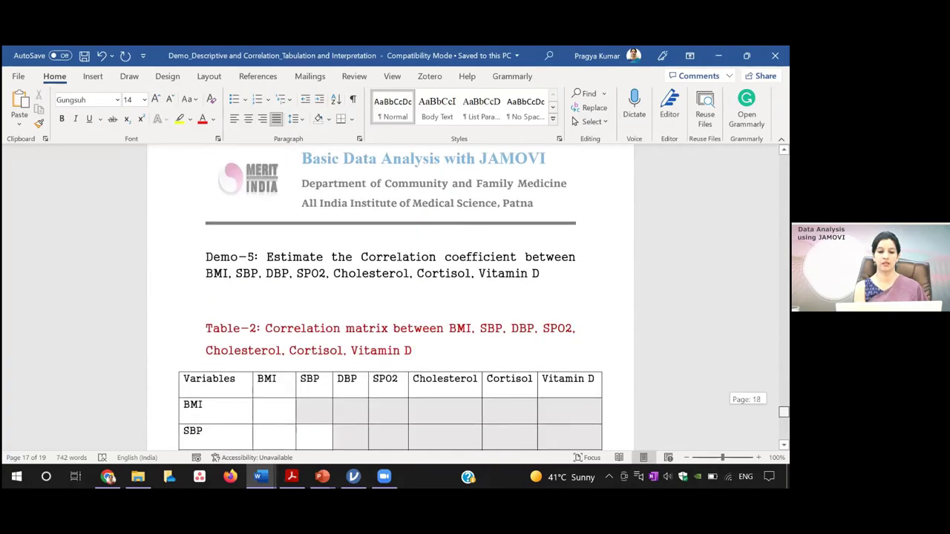
pyautogui.scroll(-5, 390, 297)
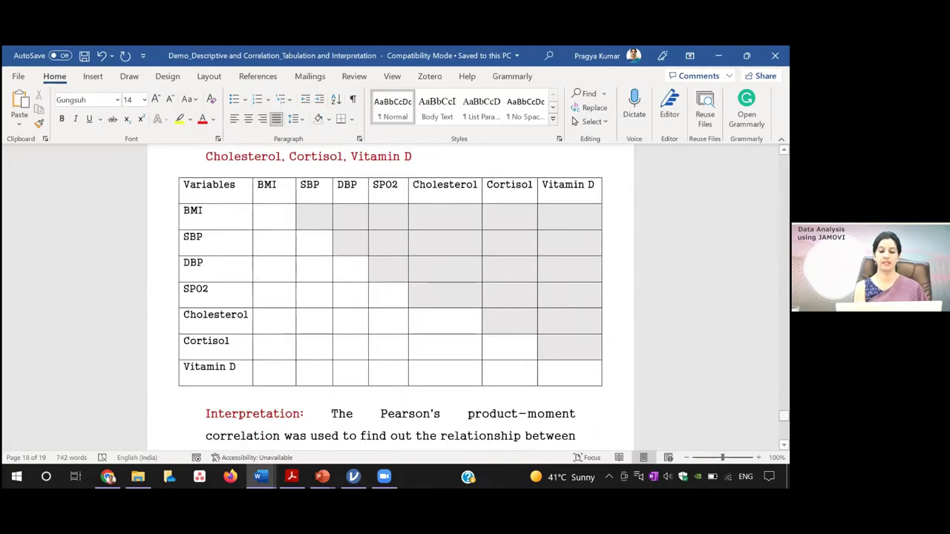
pyautogui.scroll(-1, 390, 297)
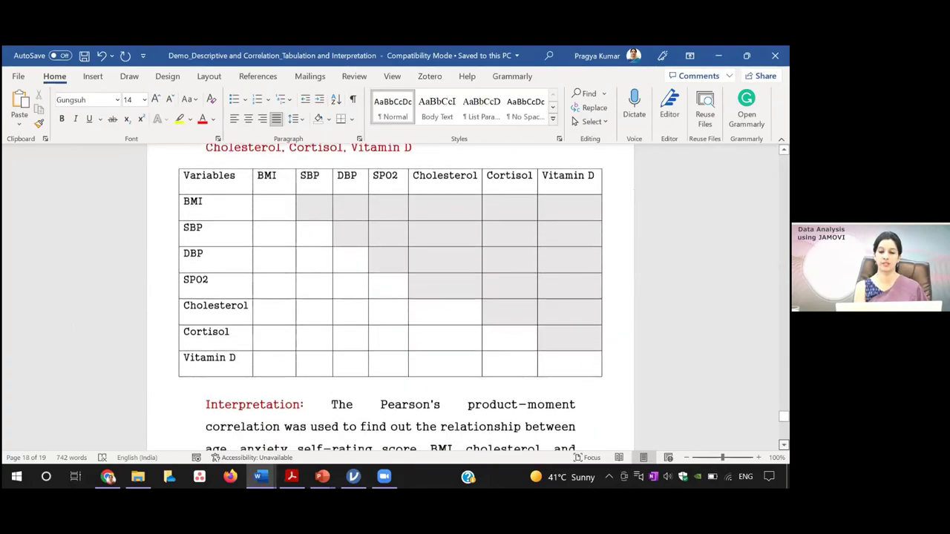
pyautogui.scroll(-4, 435, 262)
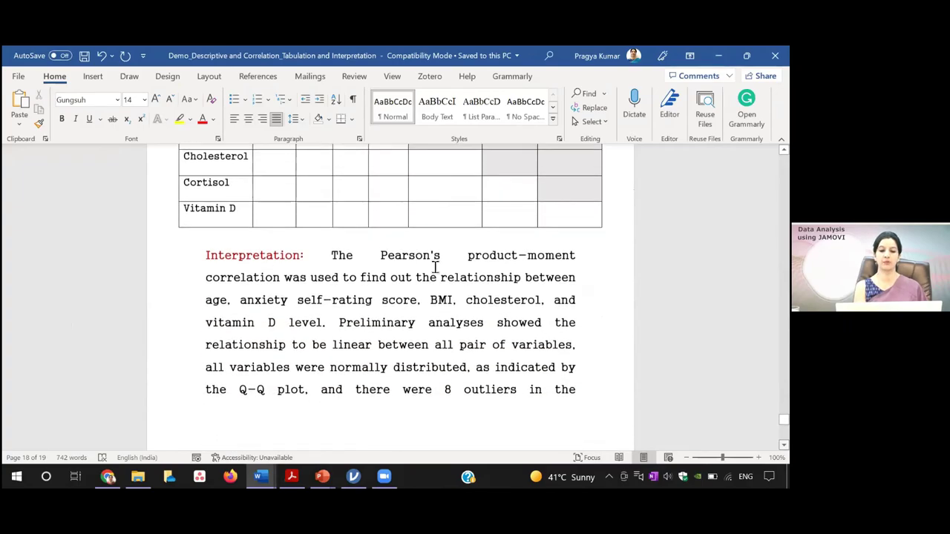
pyautogui.scroll(-6, 390, 296)
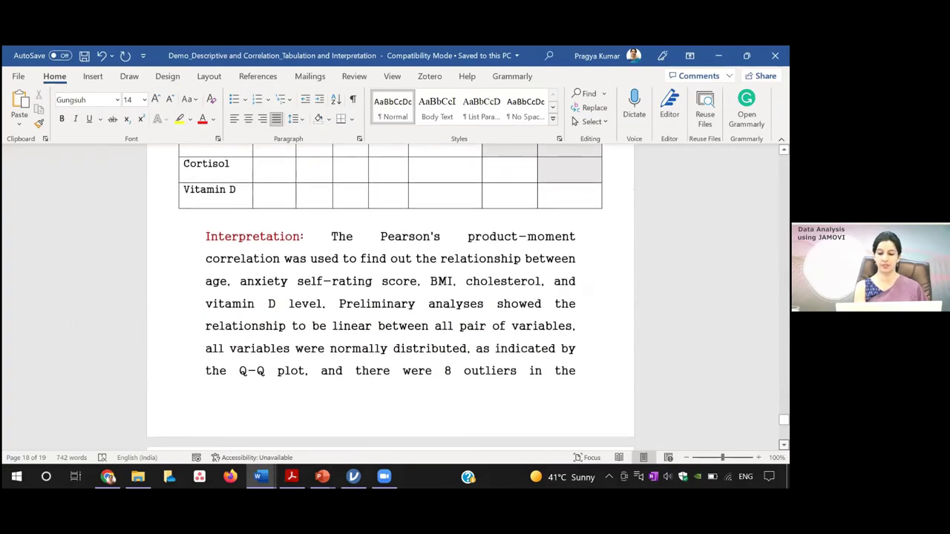
pyautogui.scroll(-4, 390, 296)
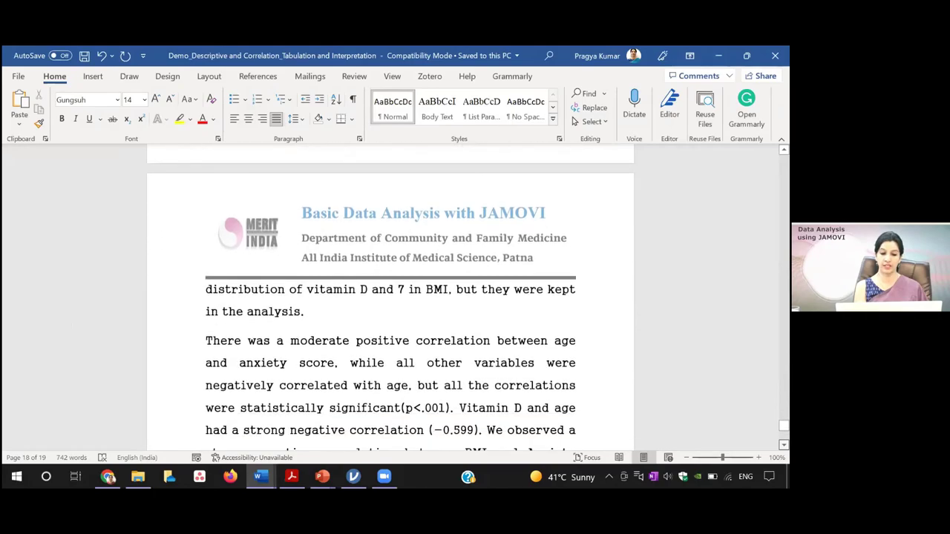
pyautogui.scroll(8, 390, 297)
pyautogui.scroll(5, 390, 297)
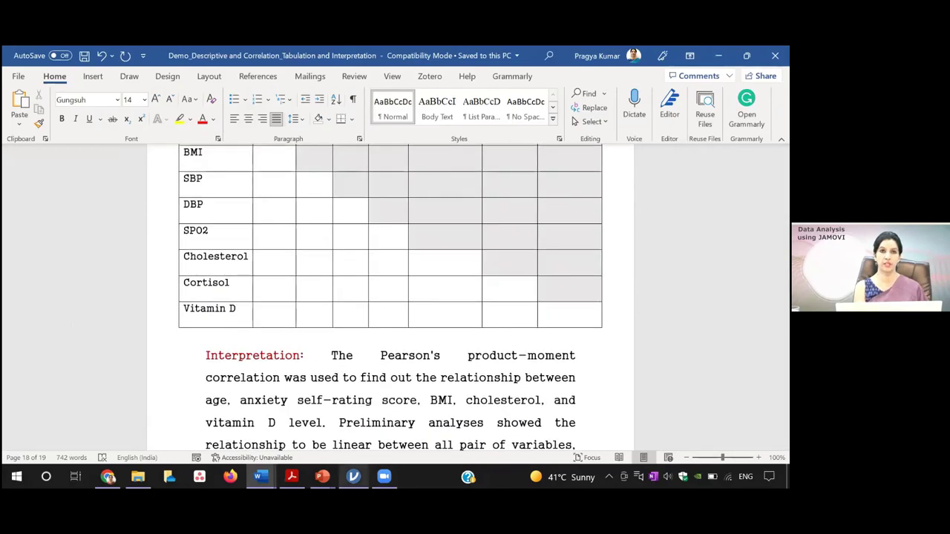
# Return to the jamovi Demo_Correlation window with its scatter-plot matrix, dismissing the Exploration list.
pyautogui.moveTo(363, 468)
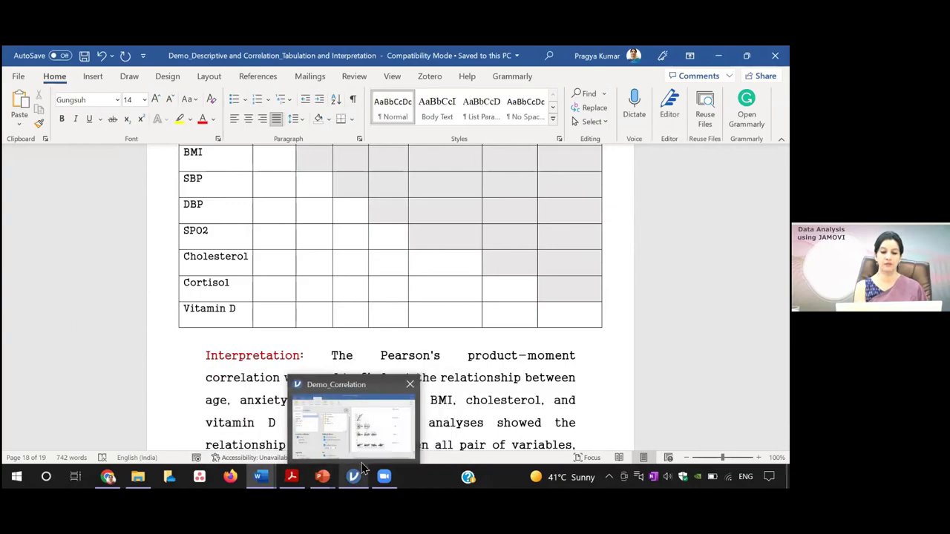
pyautogui.click(367, 448)
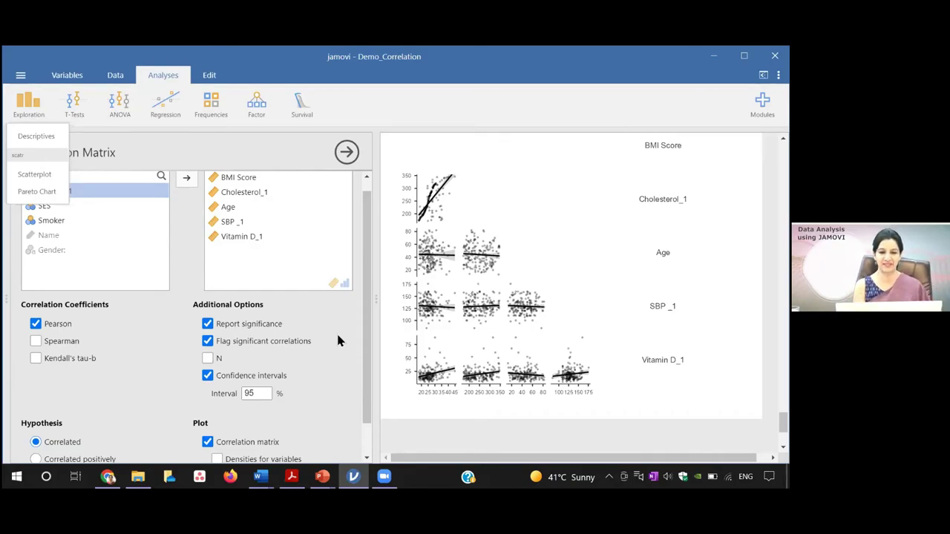
pyautogui.click(365, 372)
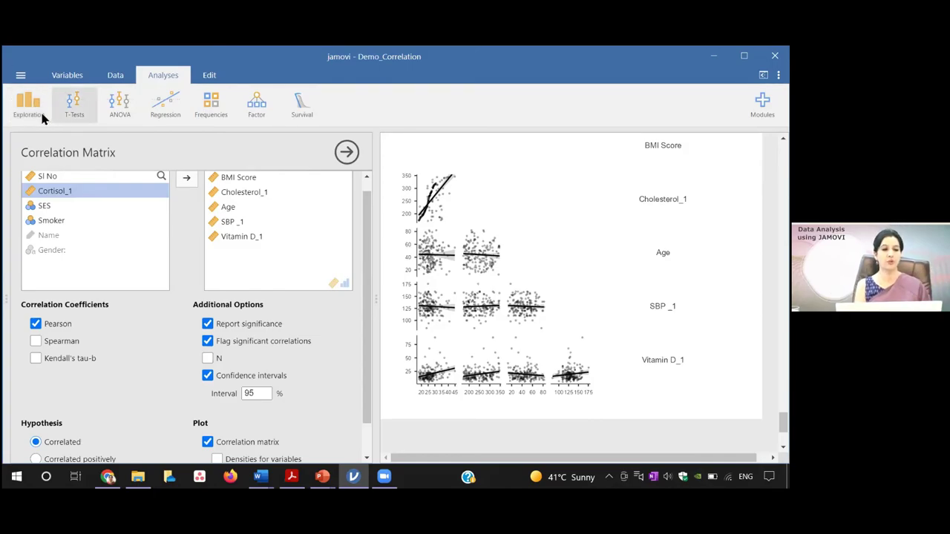
# Start a new Descriptives analysis with Mean, Median, Std. deviation, Minimum and Maximum unticked.
pyautogui.click(32, 108)
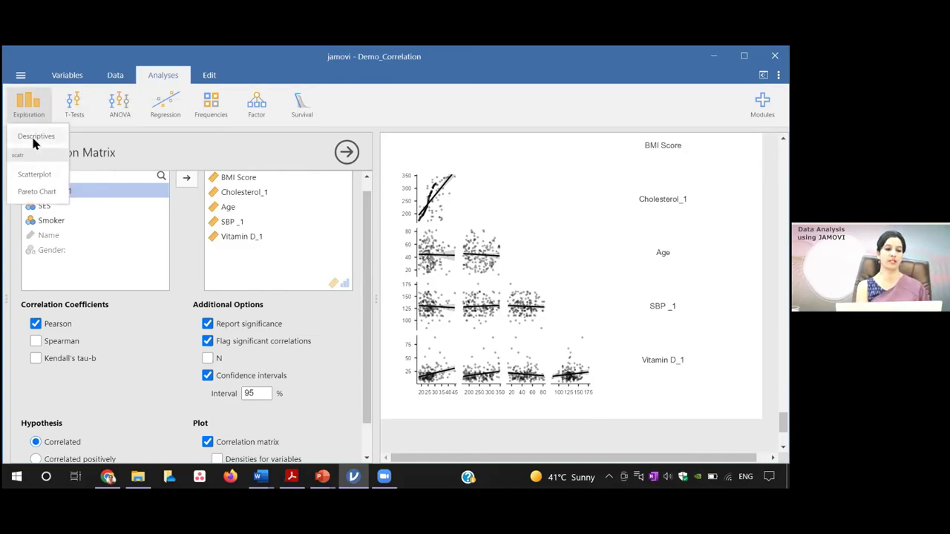
pyautogui.click(35, 138)
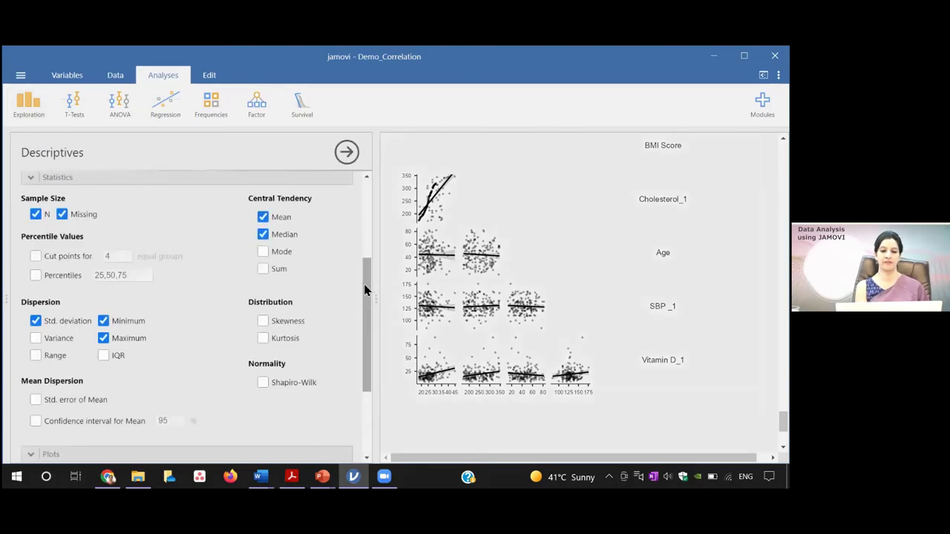
pyautogui.moveTo(364, 288)
pyautogui.mouseDown()
pyautogui.moveTo(363, 276)
pyautogui.moveTo(362, 292)
pyautogui.mouseUp()
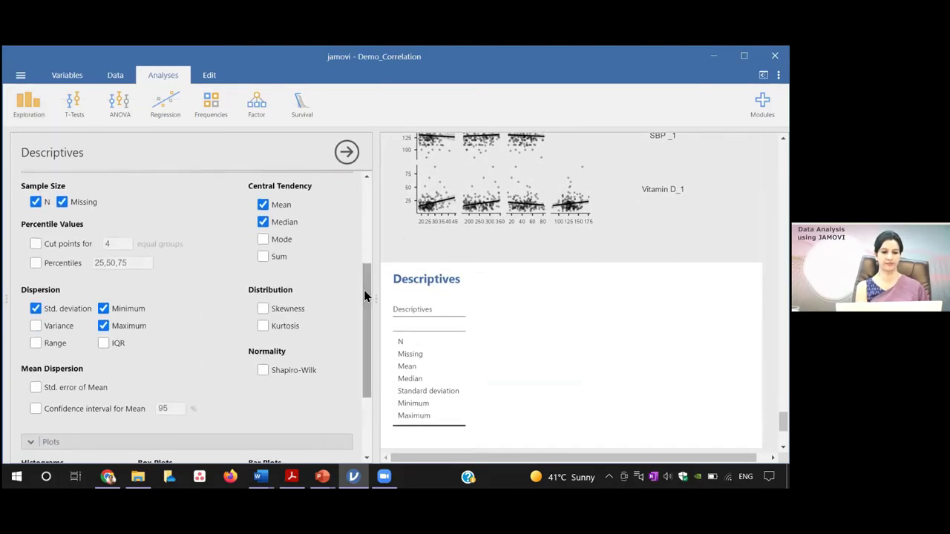
pyautogui.click(263, 205)
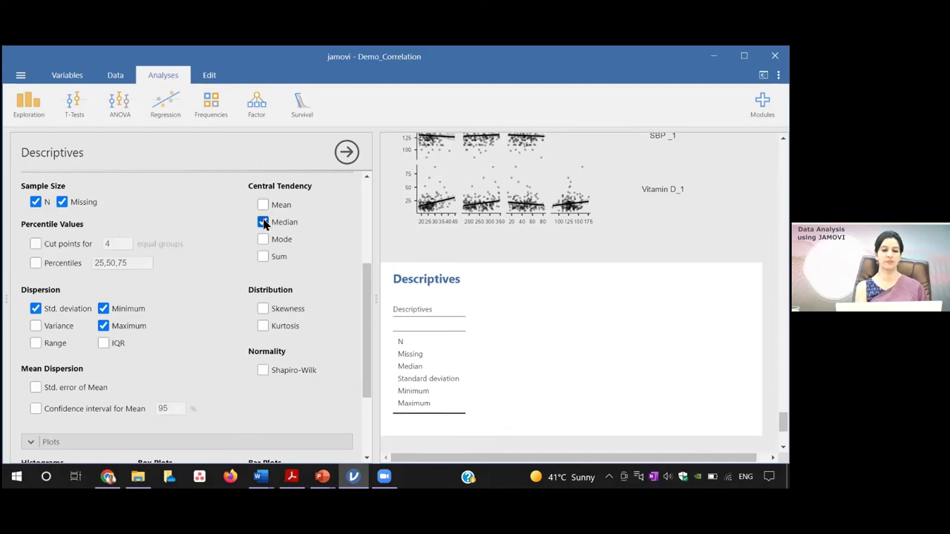
pyautogui.click(263, 223)
pyautogui.click(104, 325)
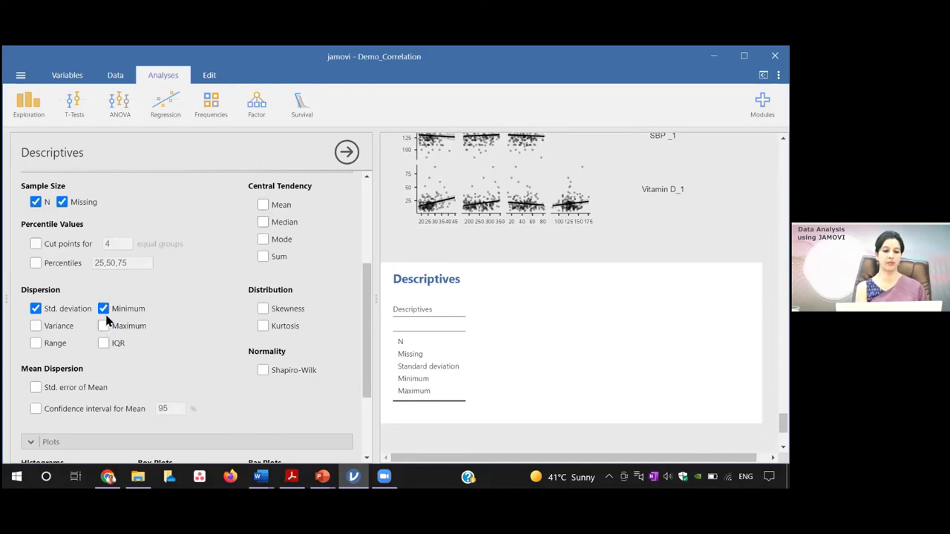
pyautogui.click(104, 309)
pyautogui.click(37, 309)
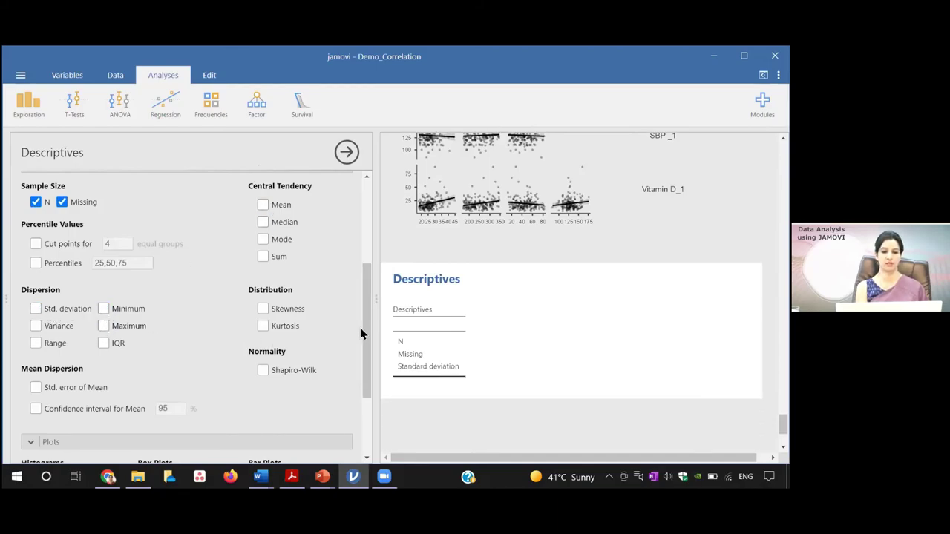
# Add BMI Score through Cortisol_1 as variables, each showing N 180 and 11 missing.
pyautogui.moveTo(362, 327); pyautogui.dragTo(363, 235)
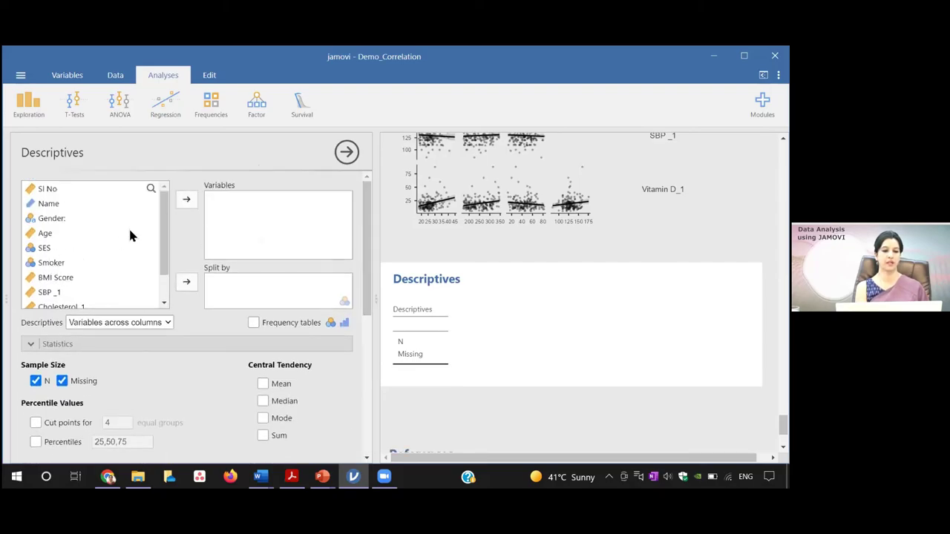
pyautogui.scroll(-1, 164, 230)
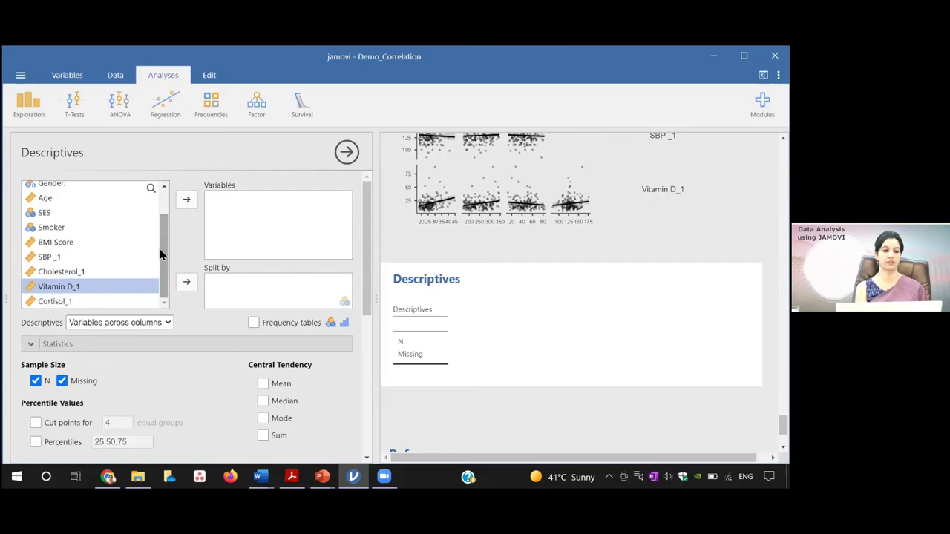
pyautogui.click(54, 241)
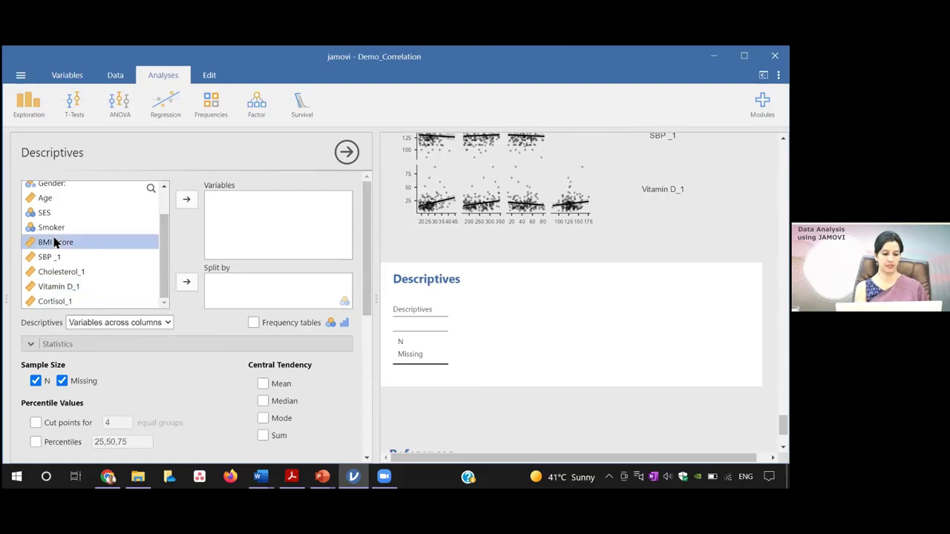
pyautogui.keyDown('shift'); pyautogui.click(55, 301); pyautogui.keyUp('shift')
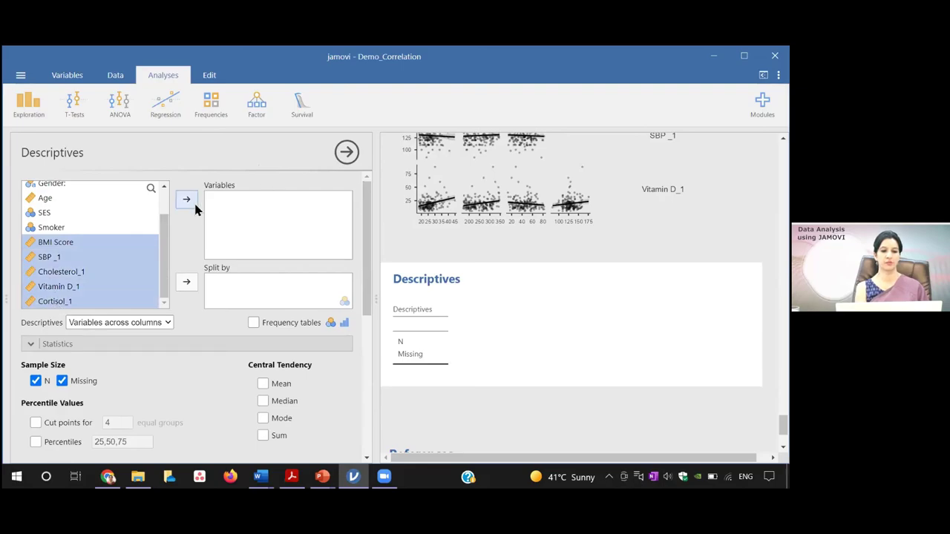
pyautogui.click(186, 199)
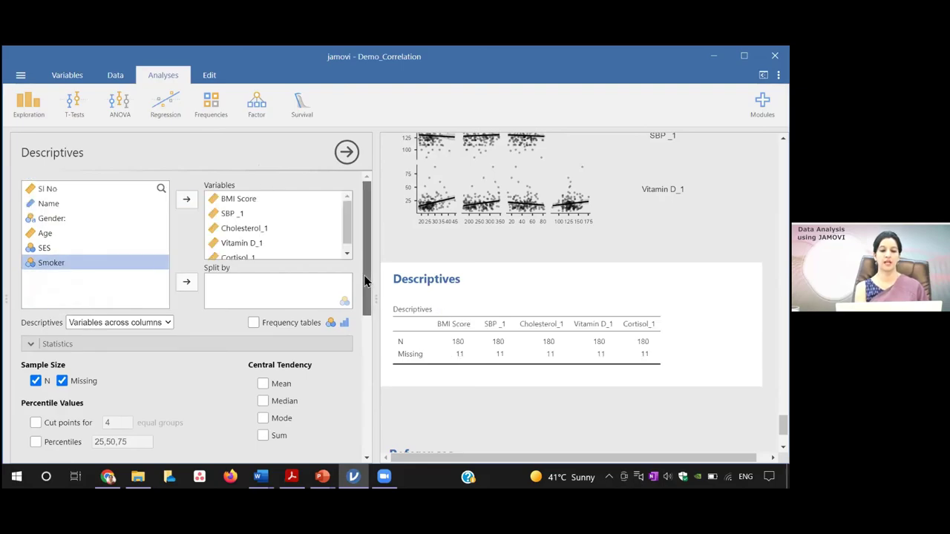
# Tick Shapiro-Wilk under Normality to add W and p rows for all five variables.
pyautogui.moveTo(365, 278); pyautogui.dragTo(372, 394)
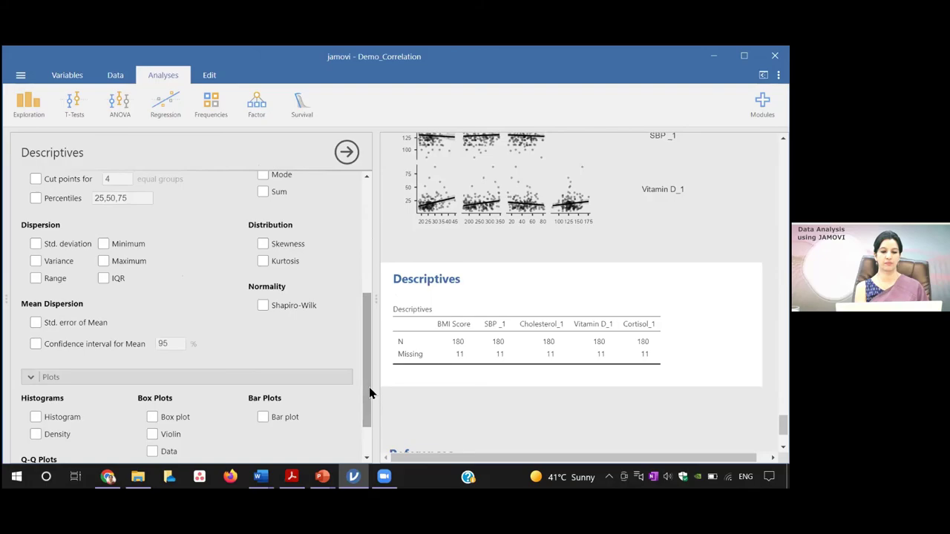
pyautogui.click(263, 305)
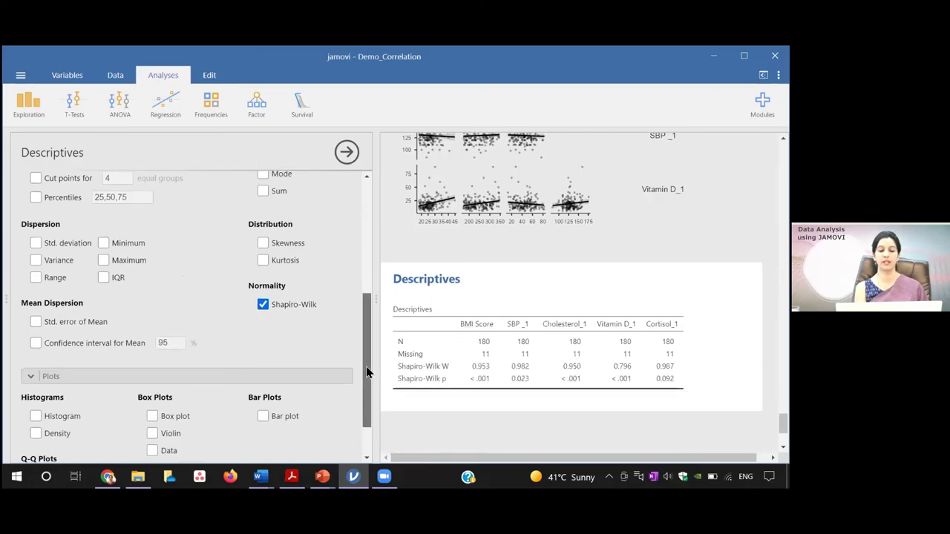
pyautogui.scroll(-1, 261, 371)
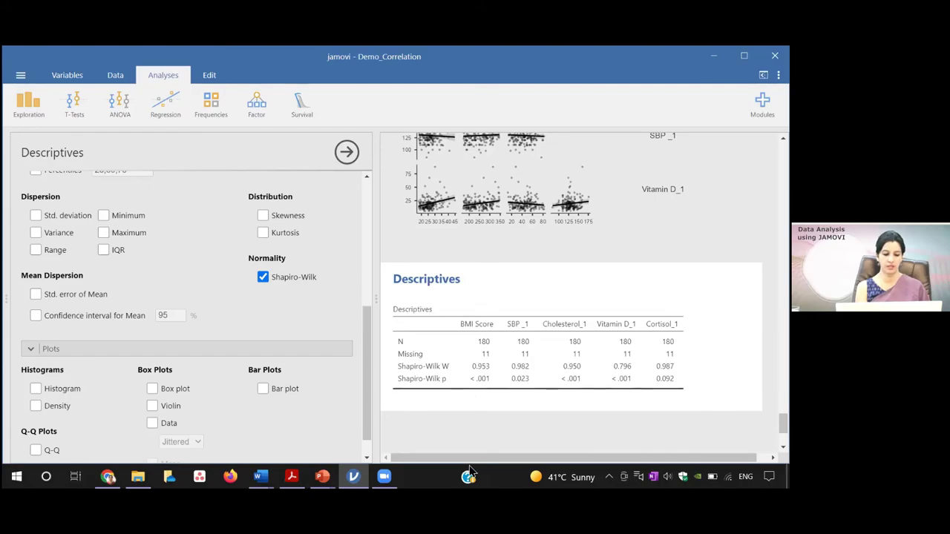
# Draw a red annotation box around the Descriptives table's Shapiro-Wilk p row.
pyautogui.moveTo(466, 462)
pyautogui.mouseDown()
pyautogui.moveTo(438, 448)
pyautogui.moveTo(456, 387)
pyautogui.mouseUp()
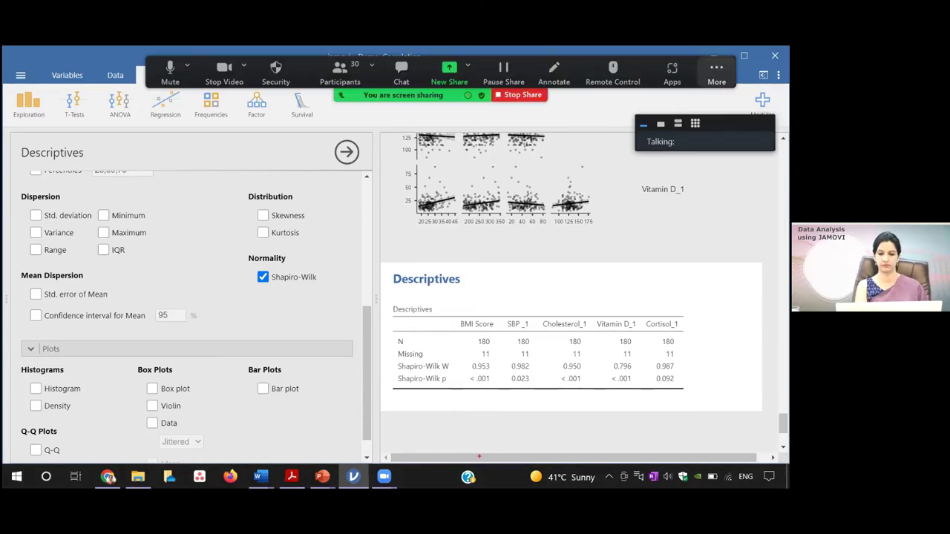
pyautogui.moveTo(461, 372)
pyautogui.mouseDown()
pyautogui.moveTo(611, 399)
pyautogui.moveTo(684, 386)
pyautogui.mouseUp()
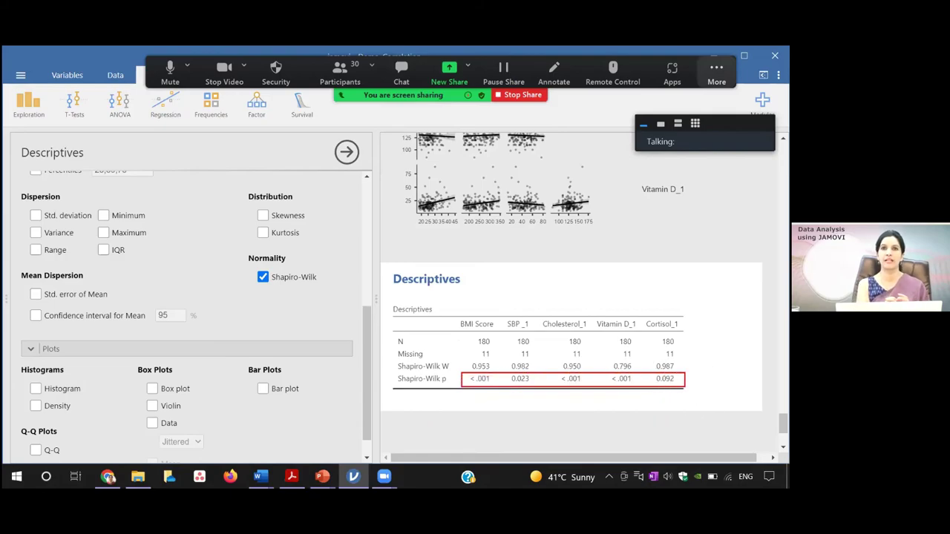